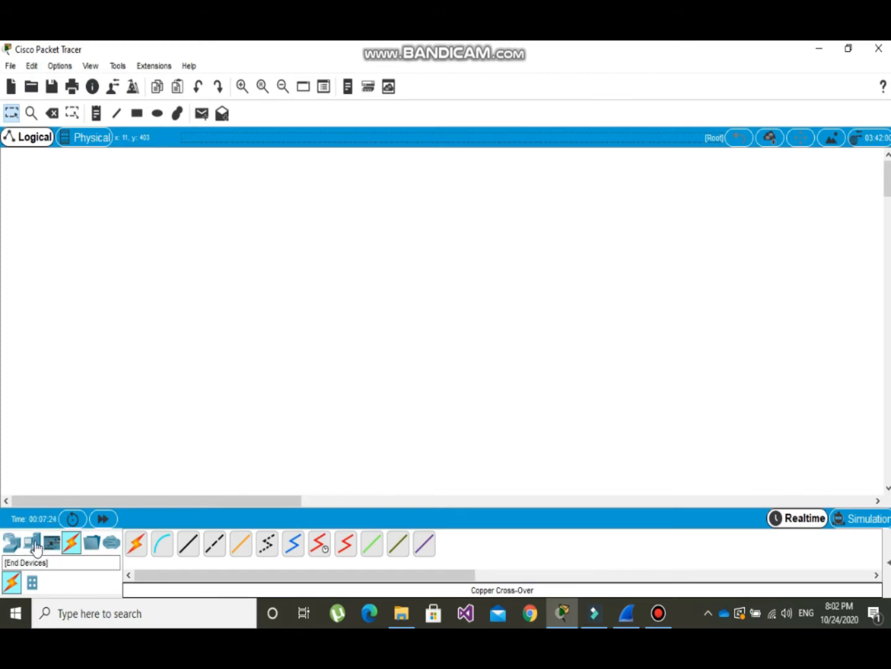
Place two PCs side by side in the empty logical workspace, leaving space between them for a link.
drag(32, 545, 263, 316)
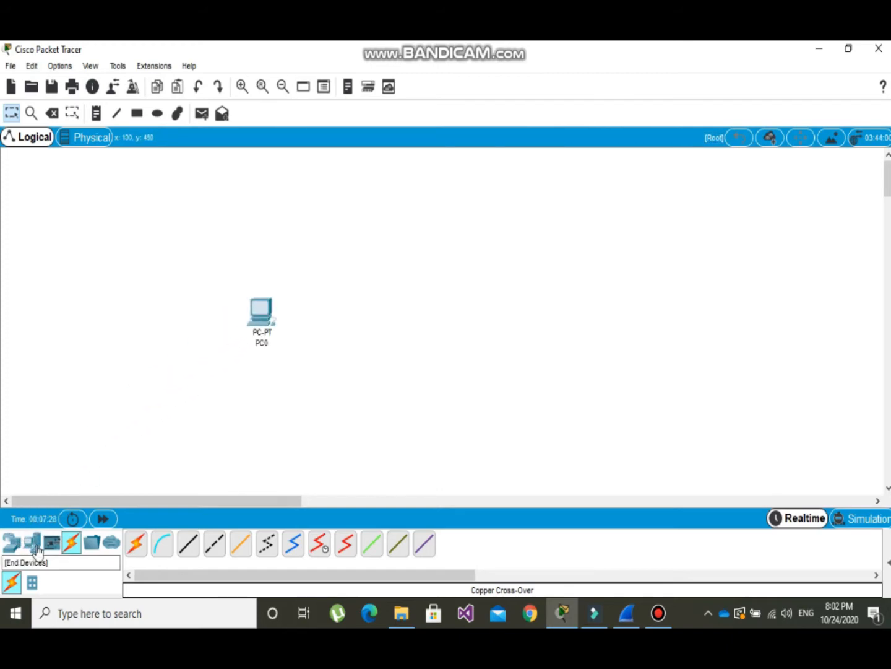
drag(32, 543, 332, 404)
drag(523, 322, 523, 323)
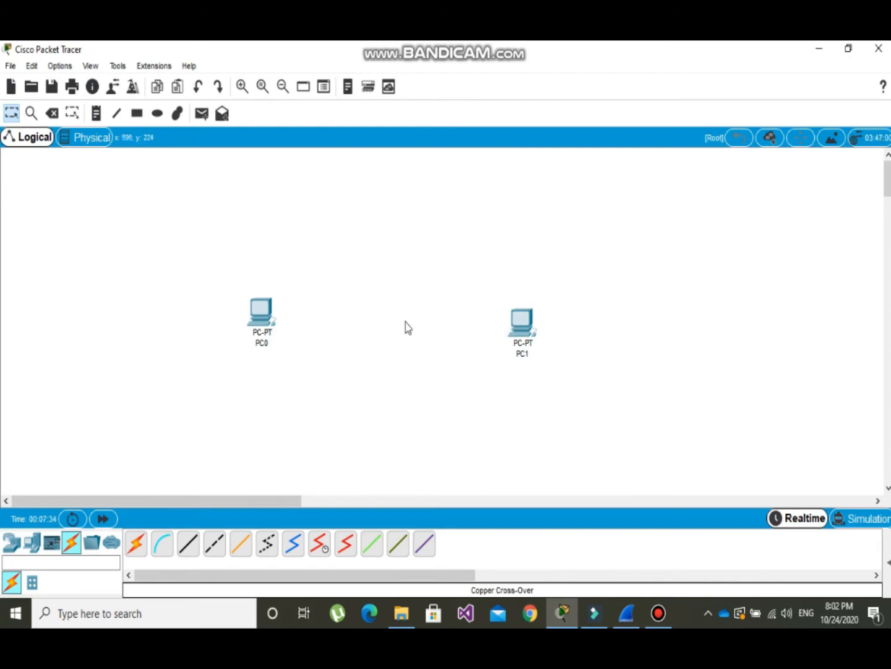
Connect the two PCs with a Copper Cross-Over cable between their FastEthernet0 ports.
click(215, 546)
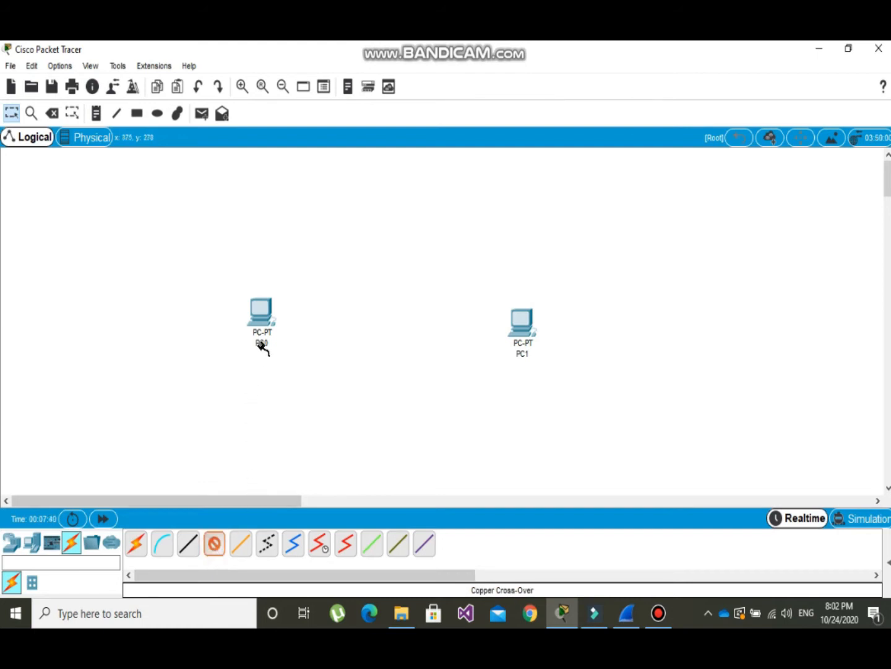
mouse_move(265, 317)
click(269, 316)
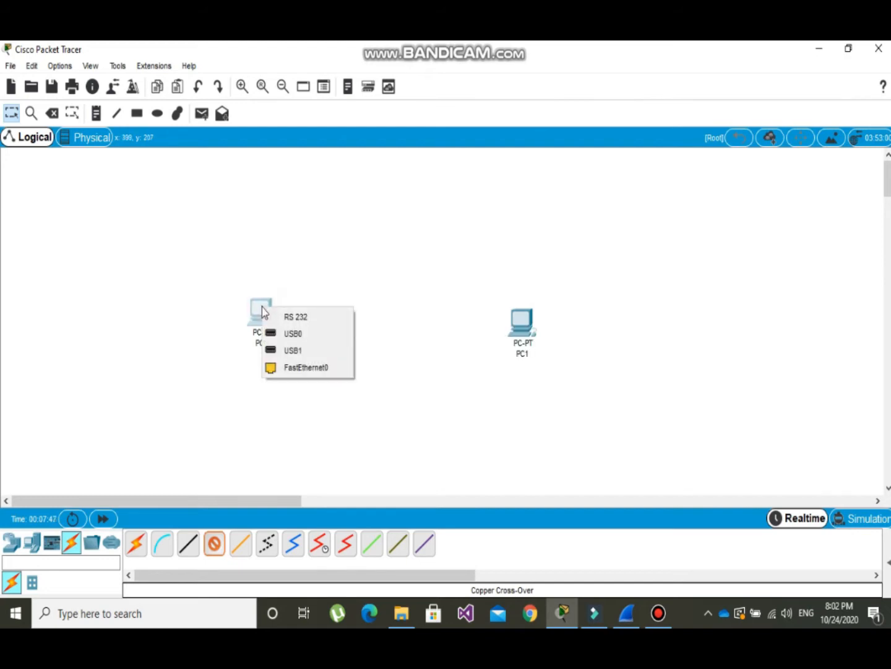
click(299, 368)
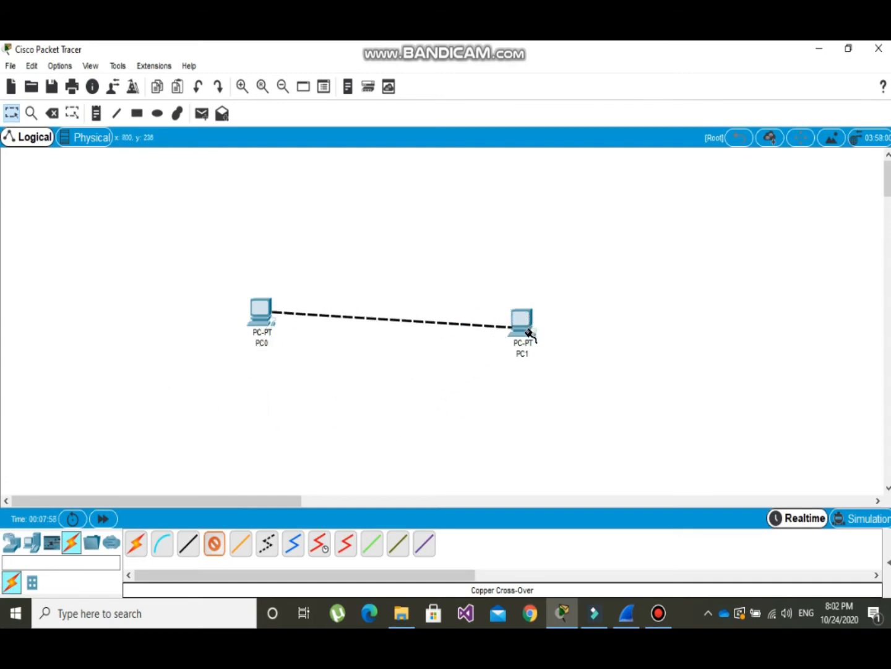
mouse_move(524, 323)
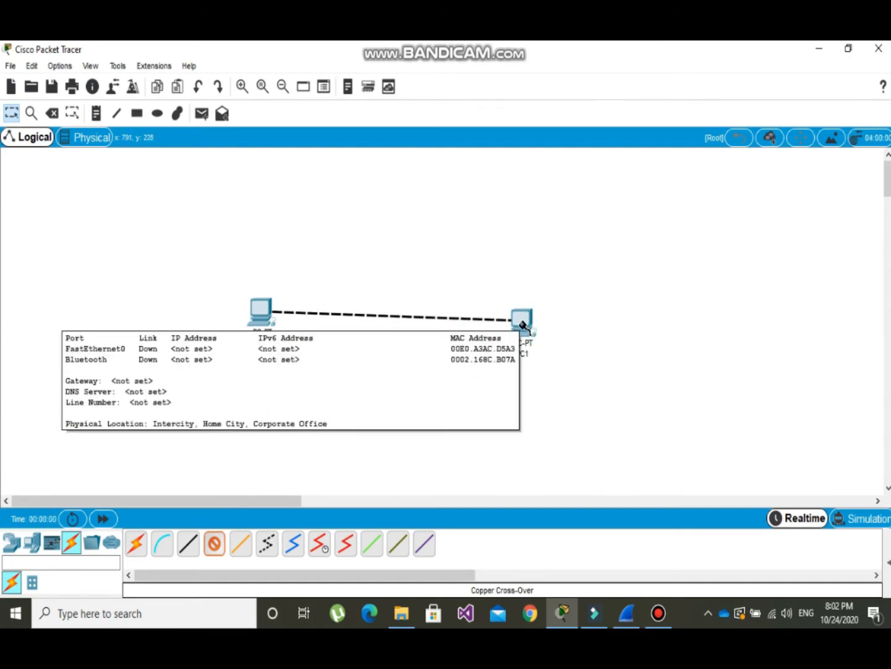
click(523, 323)
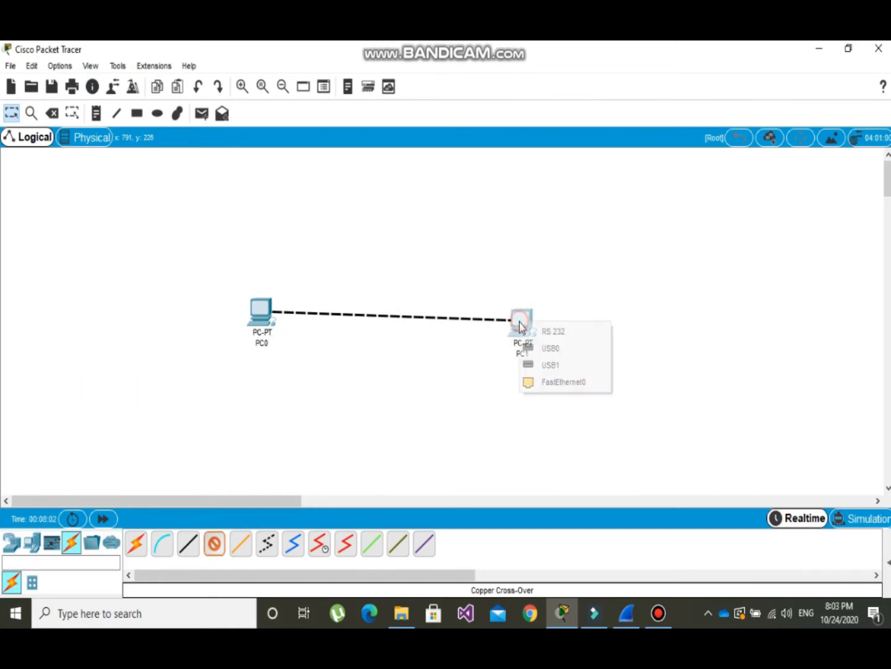
click(563, 381)
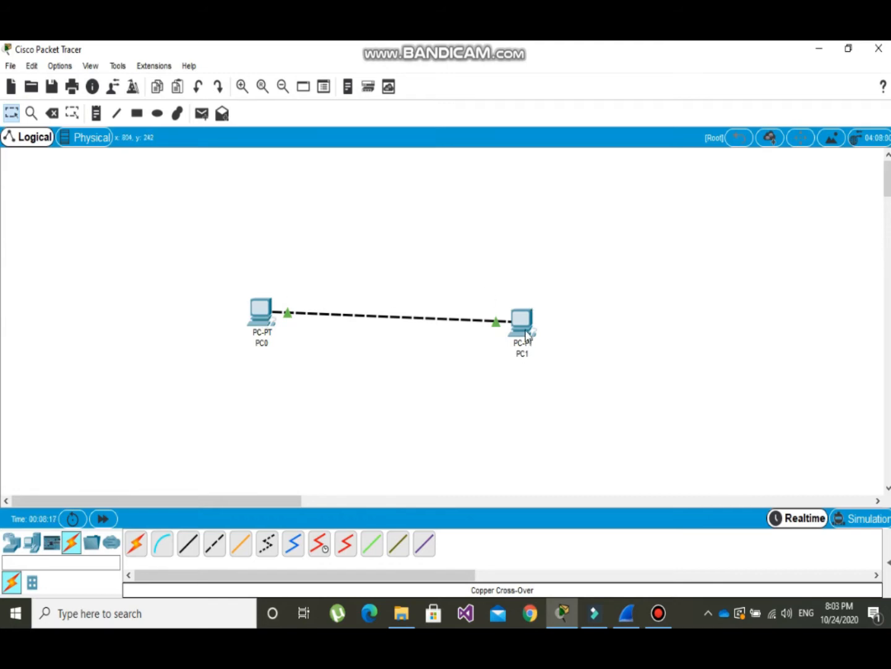
Give PC1 the static IP address 192.168.1.2 with subnet mask 255.255.255.0 and close its configuration.
mouse_move(527, 331)
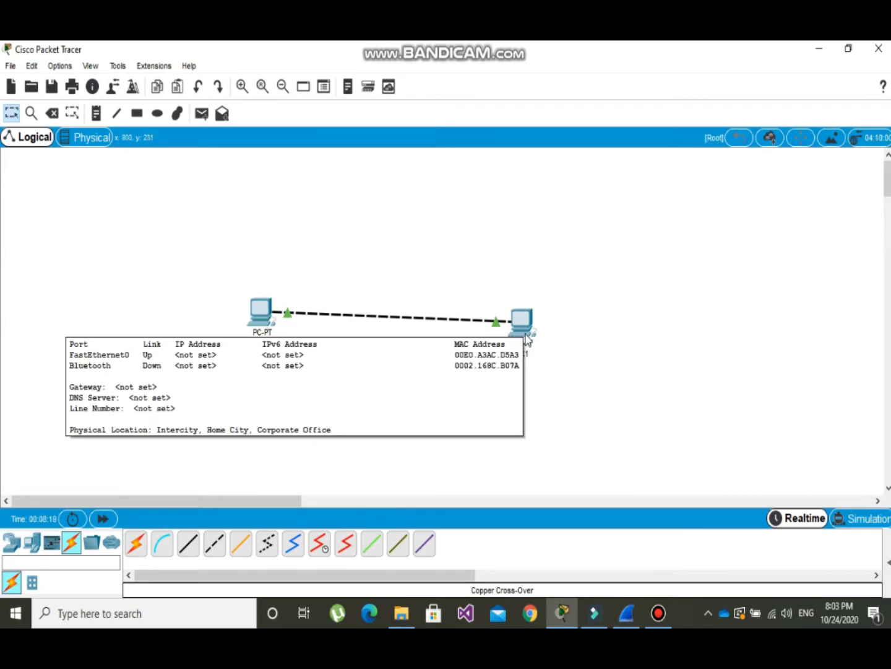
mouse_move(270, 319)
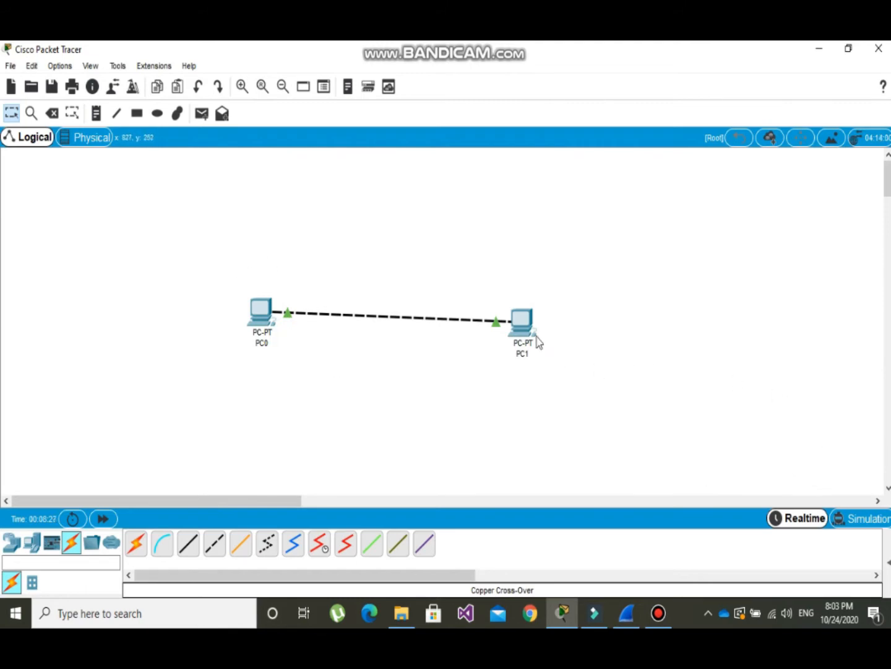
click(522, 328)
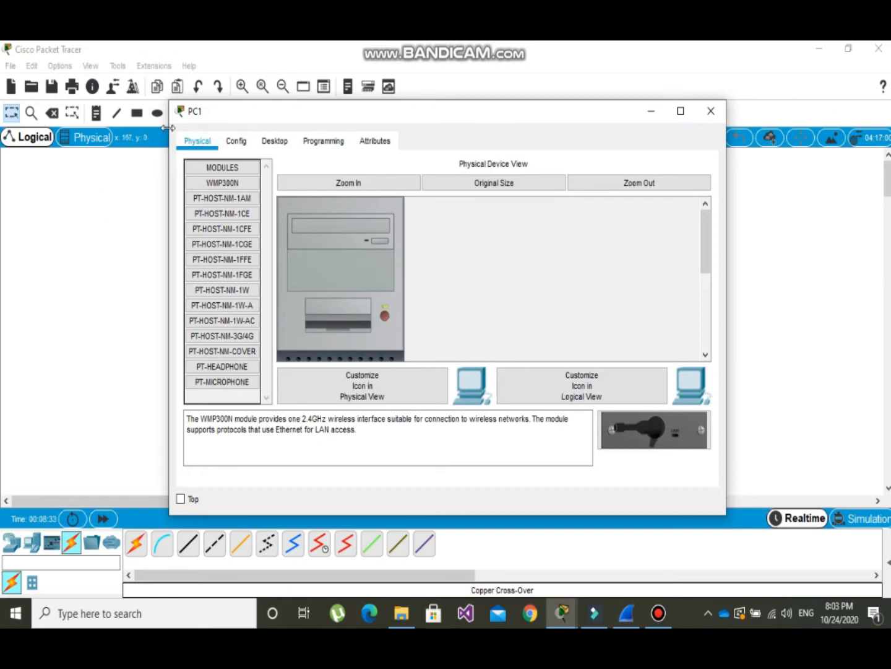
click(271, 142)
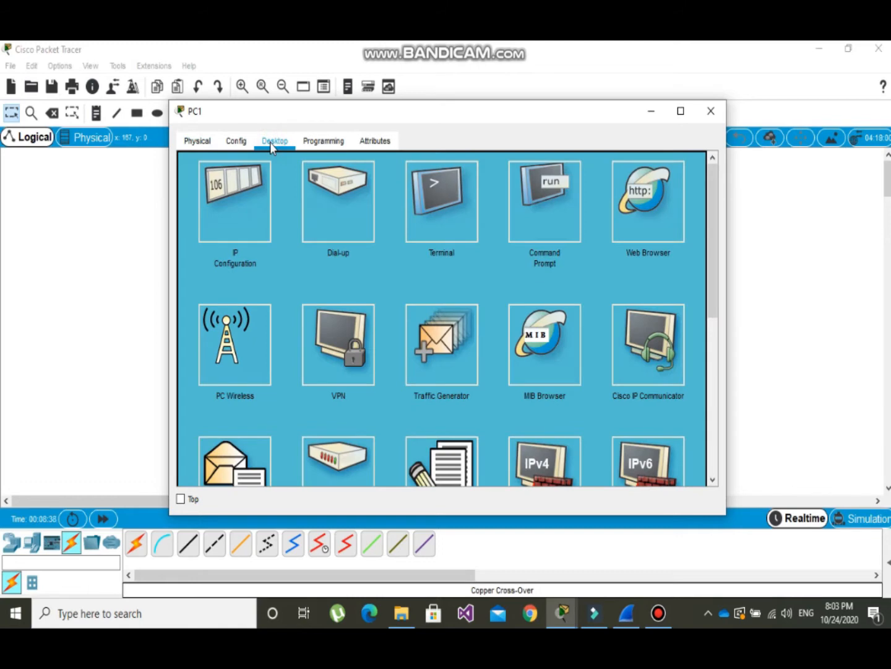
click(234, 196)
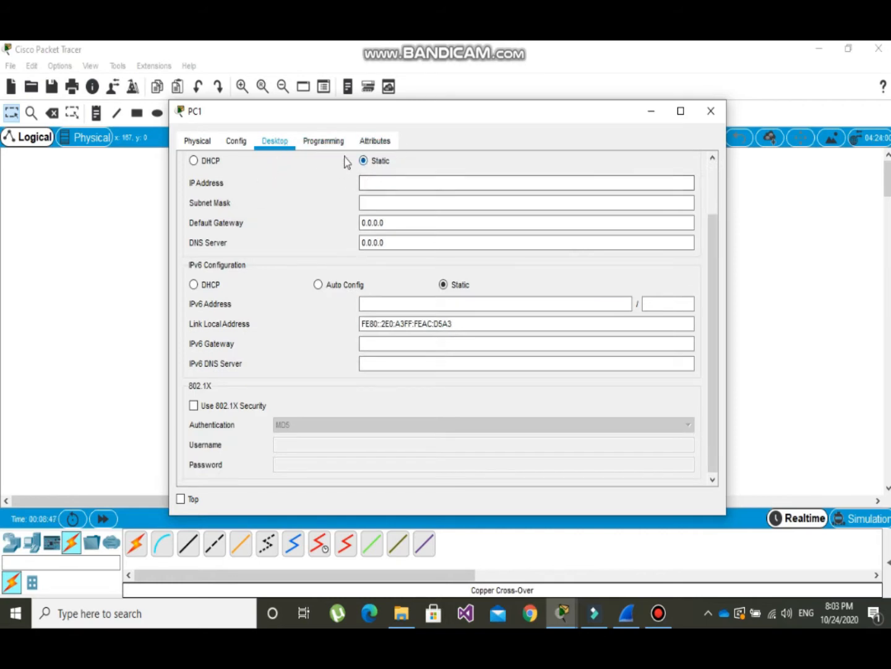
click(372, 183)
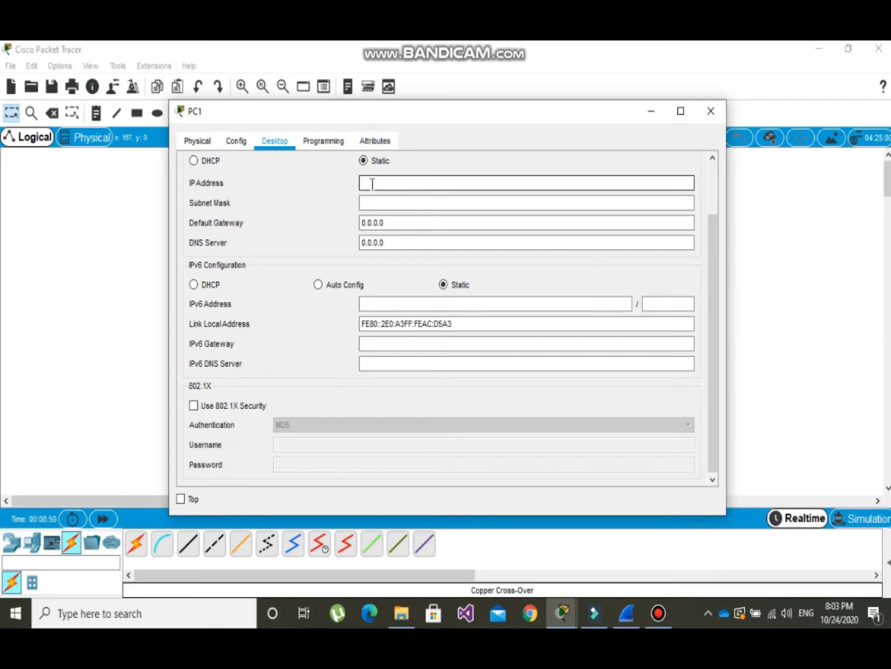
click(372, 184)
text(192.168.1.2)
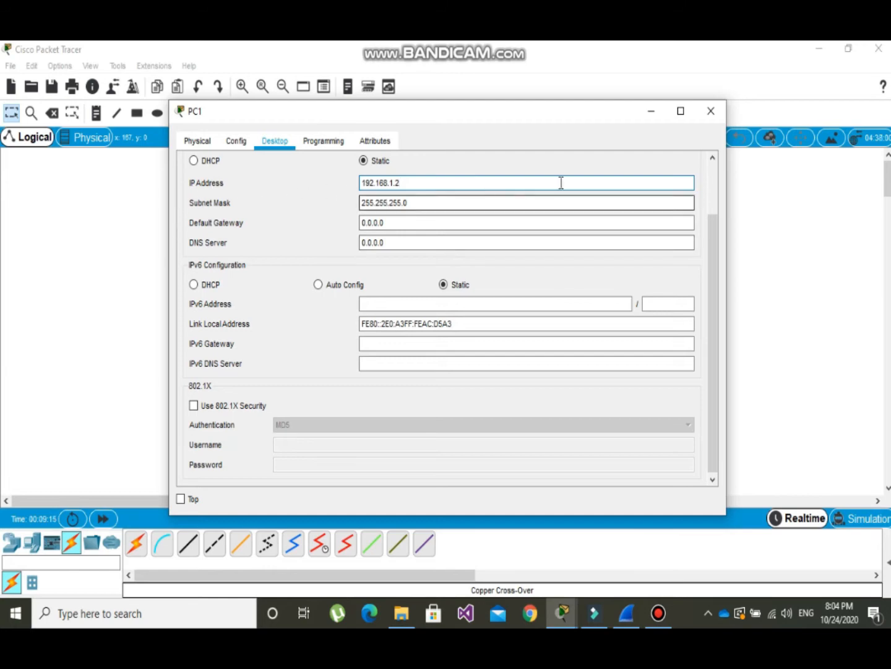
click(710, 111)
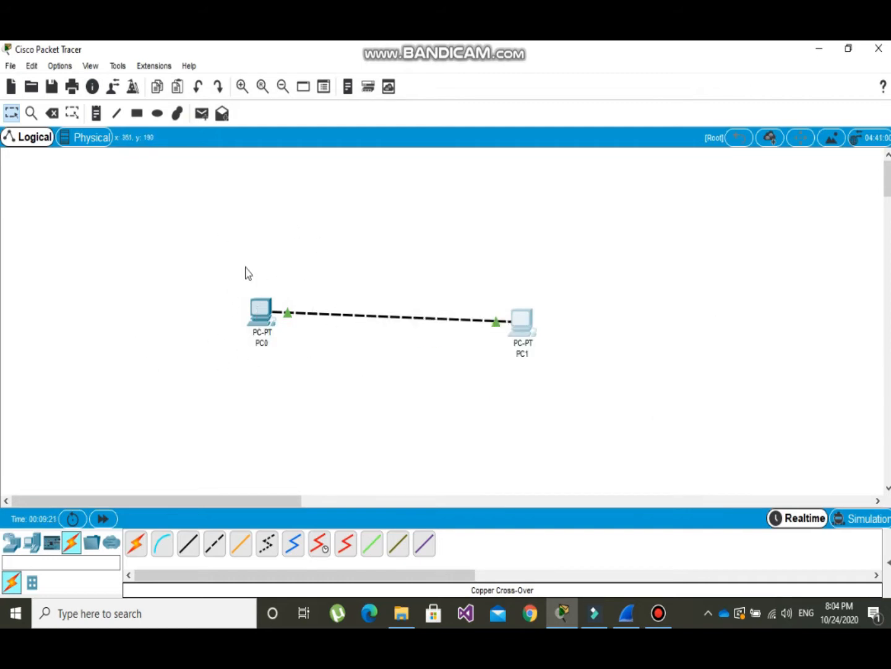
Give PC0 the static IP address 192.168.1.1 with subnet mask 255.255.255.0 and close its configuration.
click(266, 320)
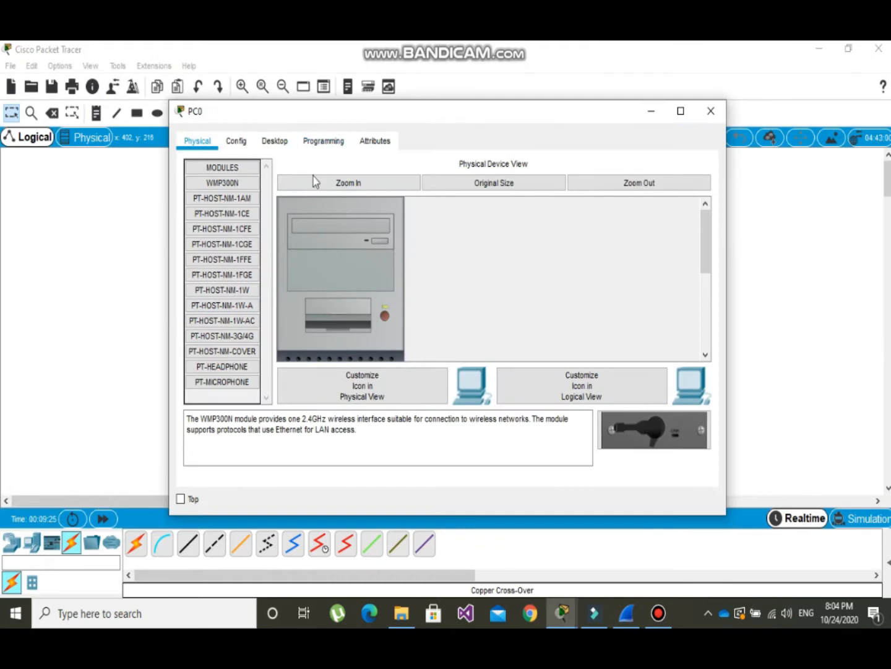
click(276, 142)
click(231, 206)
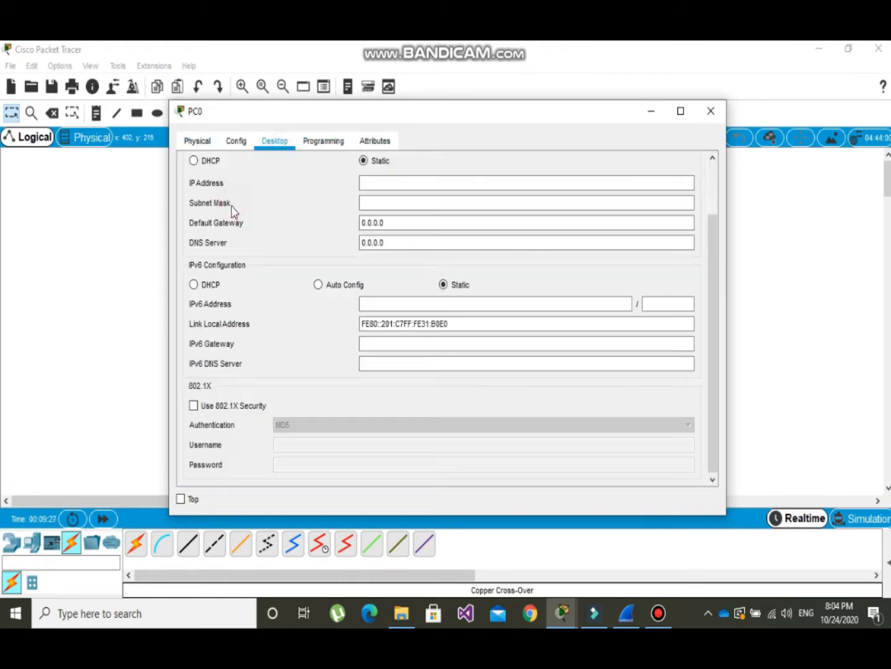
click(365, 182)
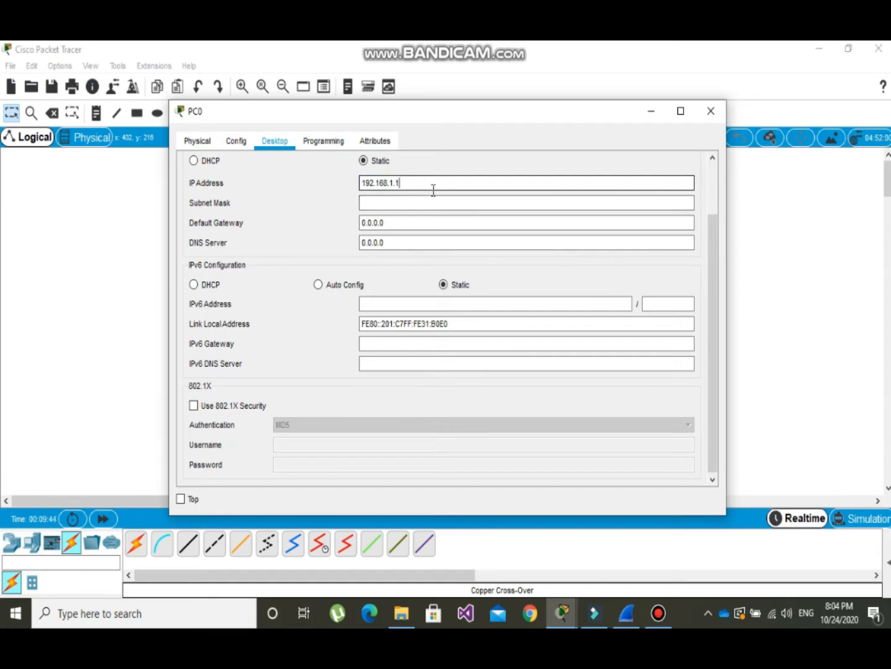
key(Return)
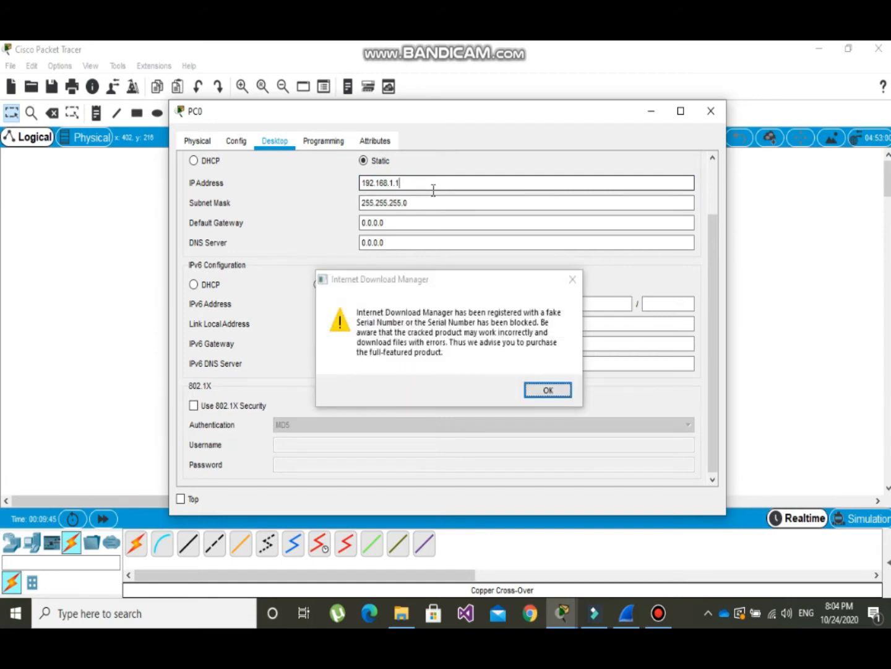
click(572, 281)
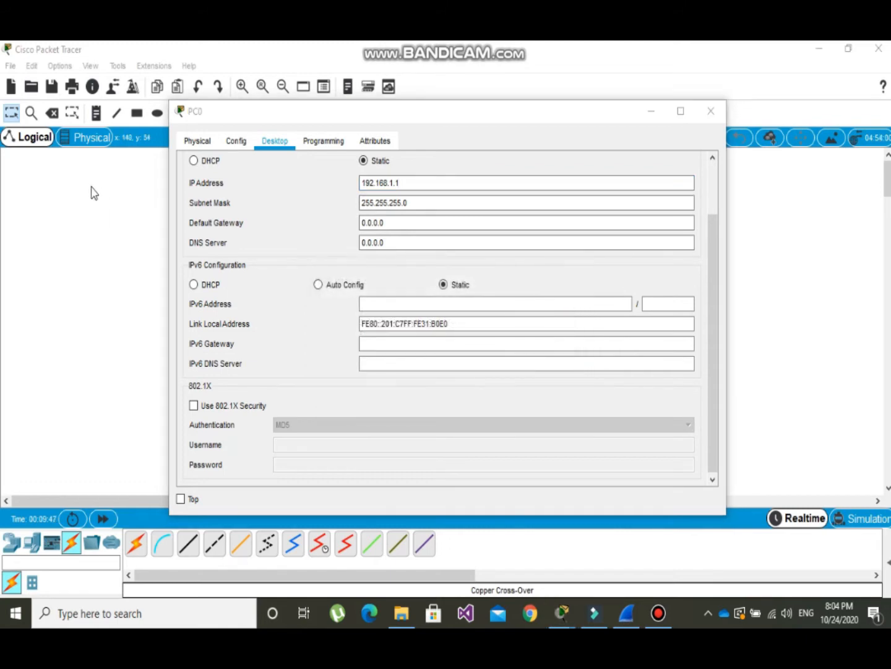
click(445, 203)
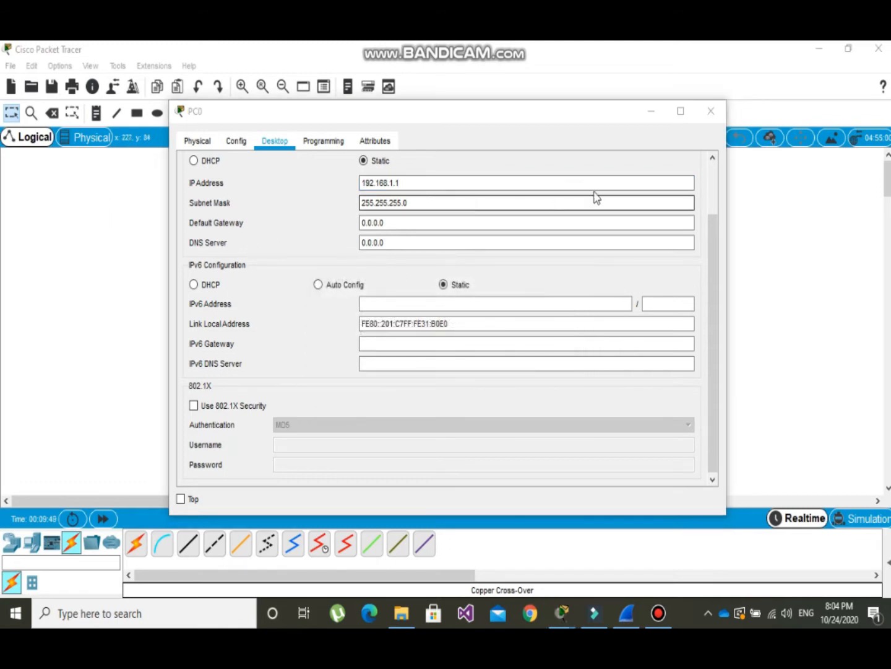
click(710, 116)
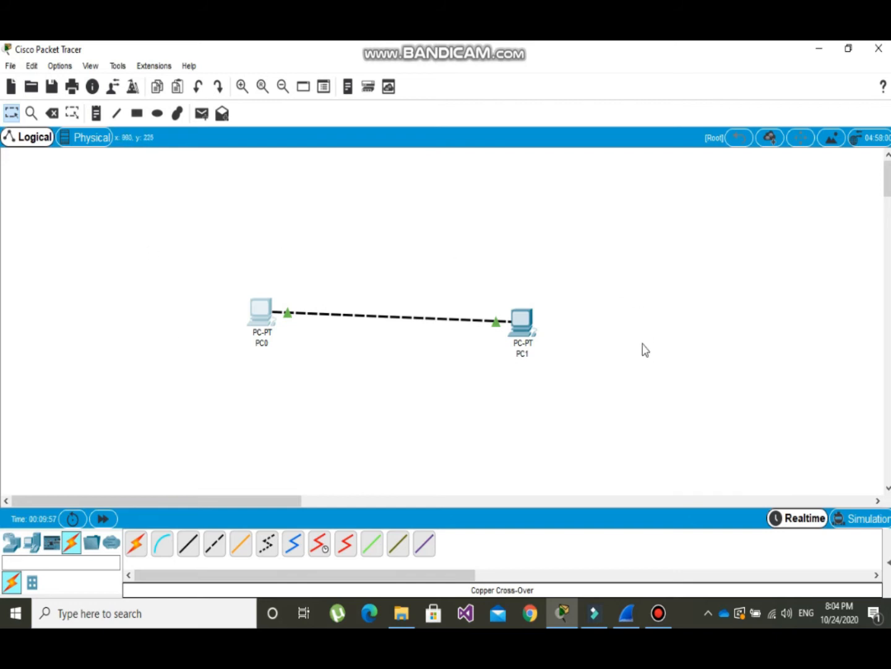
Test the link by running ping 192.168.1.1 from PC1's Command Prompt, and close the PC1 window.
click(522, 323)
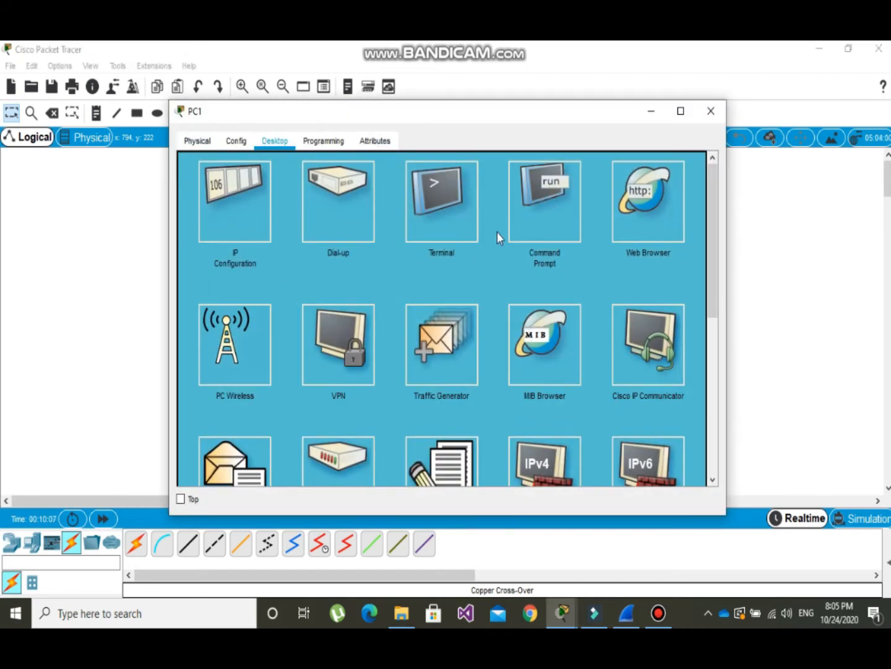
click(549, 205)
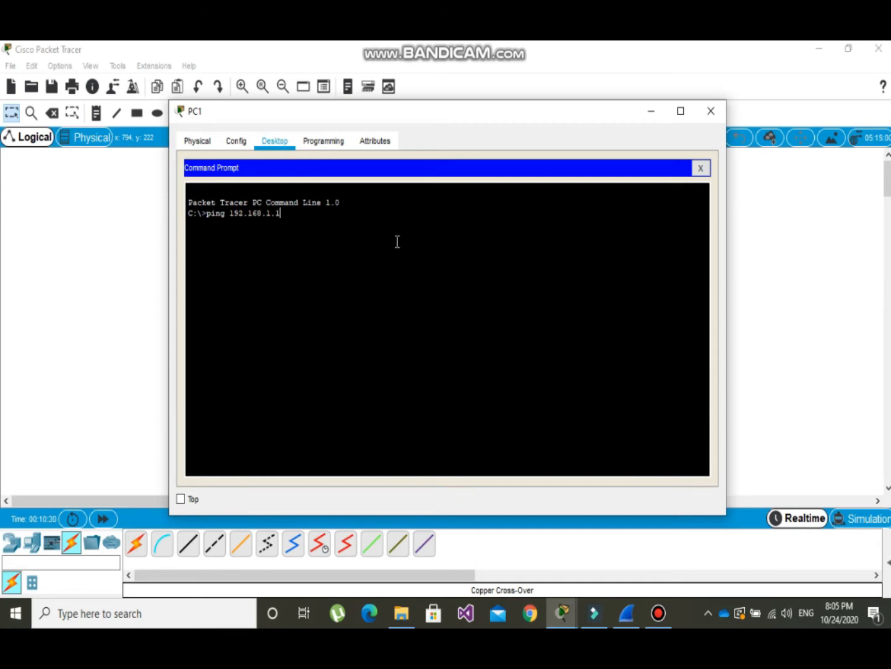
key(Return)
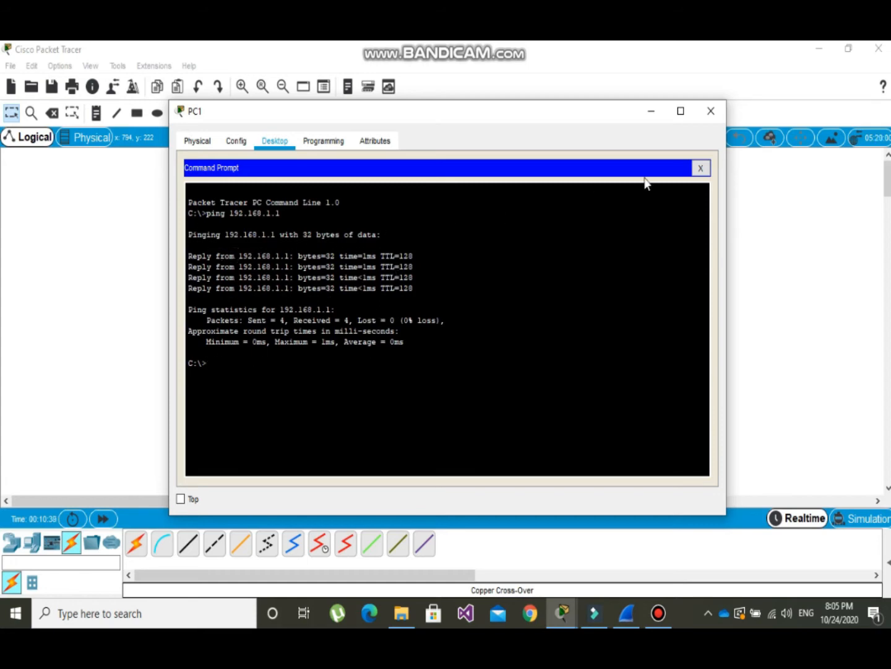
click(711, 112)
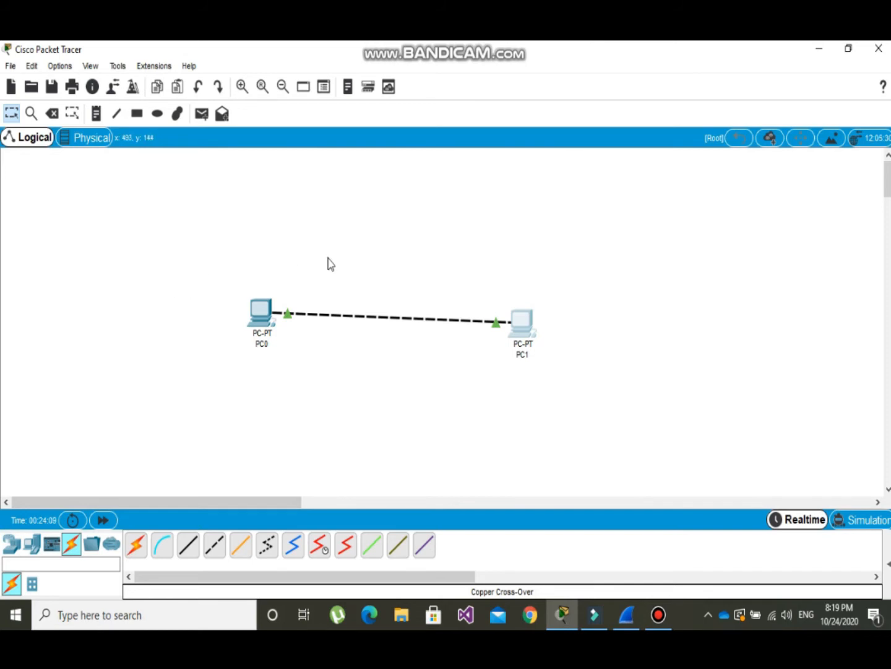
Create a new empty network file in place of the two-PC network.
click(10, 65)
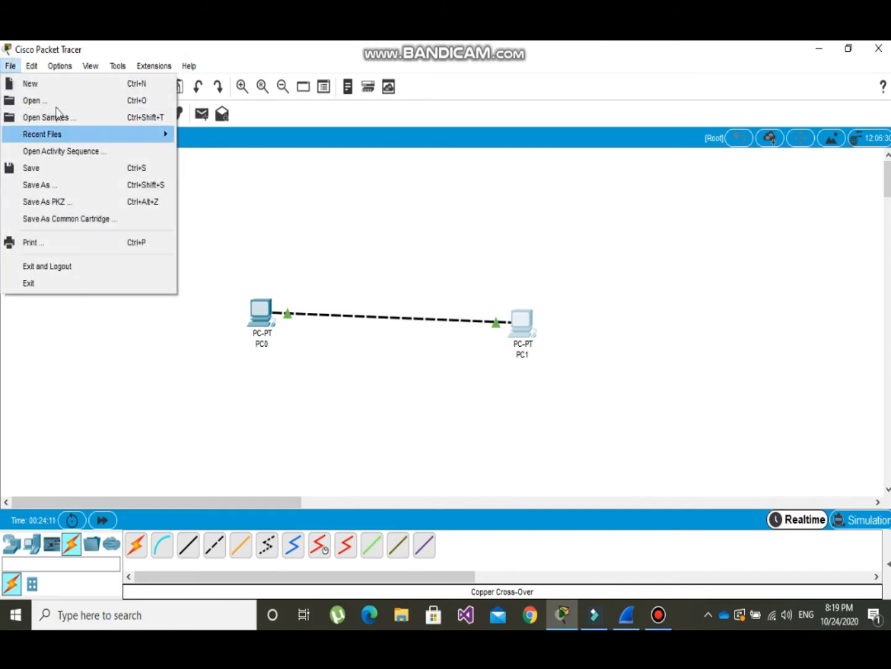
click(49, 91)
click(497, 346)
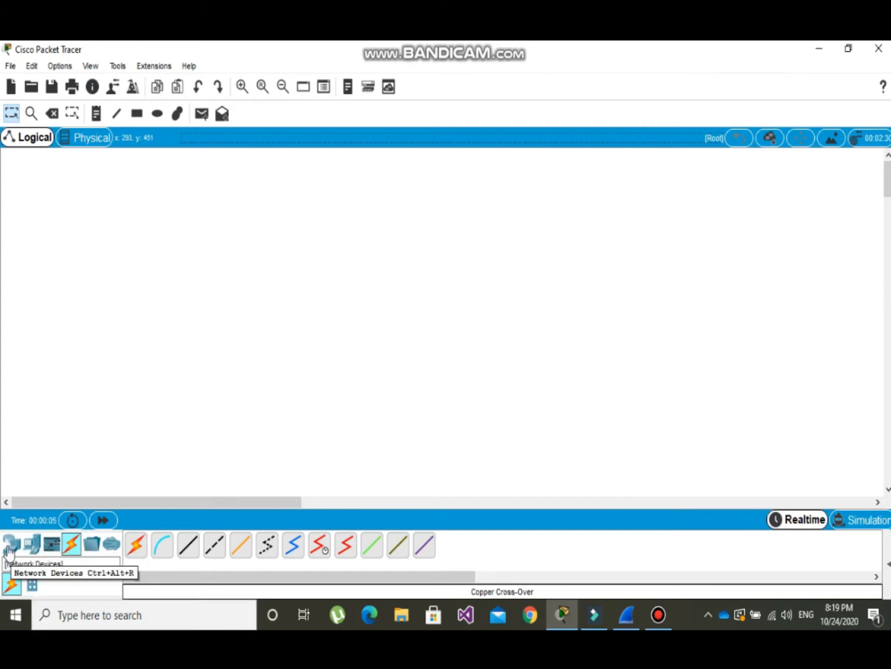
Place a 2960-24TT switch near the middle of the workspace and a PC to the switch's upper left.
click(7, 546)
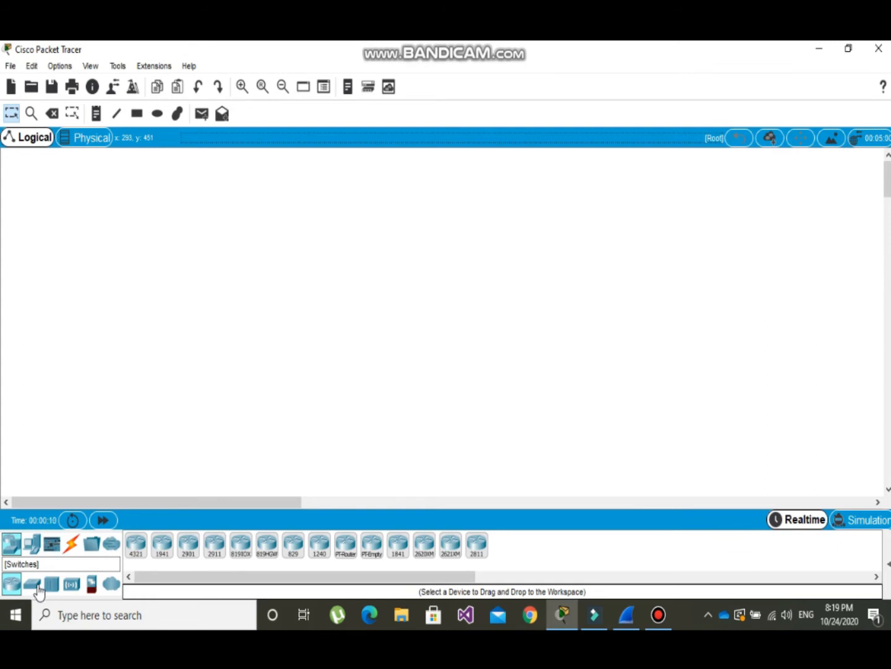
drag(37, 587, 389, 309)
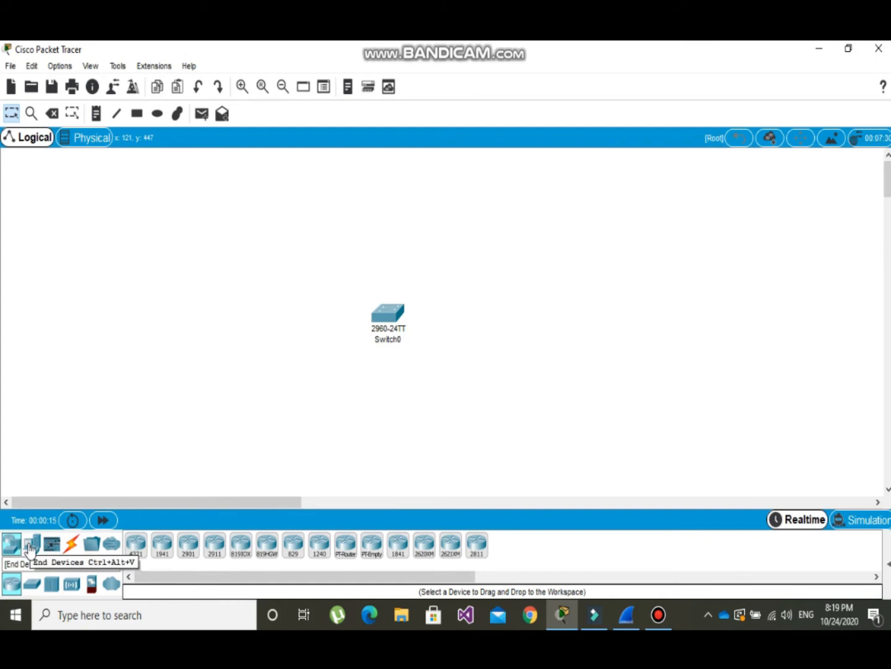
drag(30, 548, 167, 354)
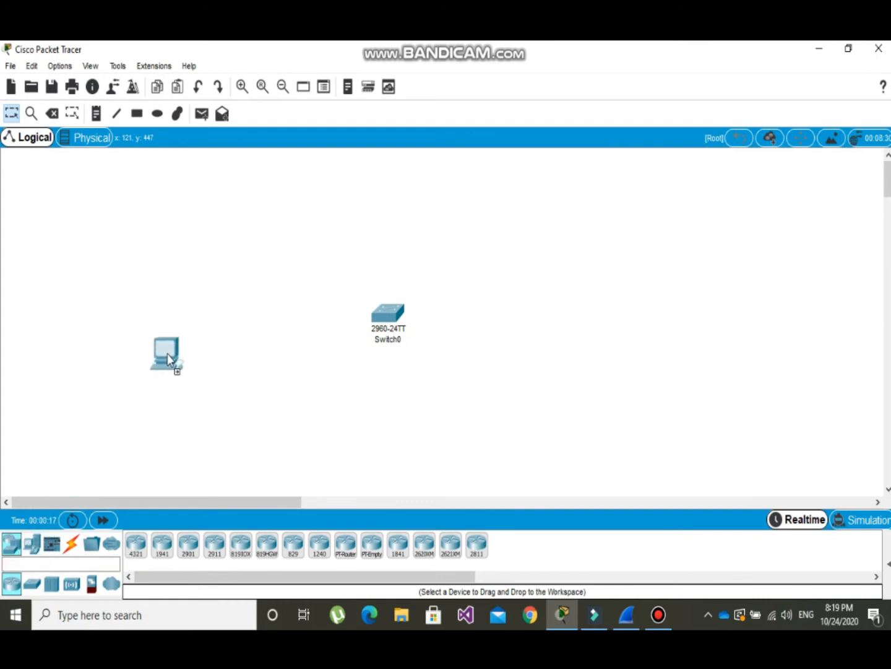
drag(255, 248, 267, 245)
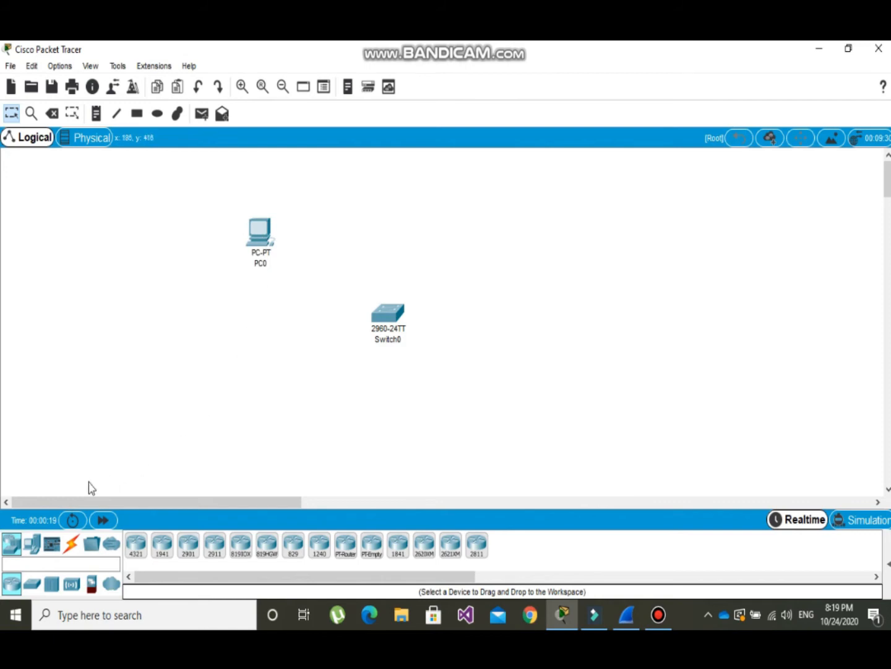
Add five more PCs around the switch: one to its lower left, three in a row below it and one above it.
drag(34, 546, 266, 359)
drag(28, 544, 344, 450)
drag(39, 548, 441, 465)
drag(37, 549, 377, 468)
drag(539, 462, 539, 462)
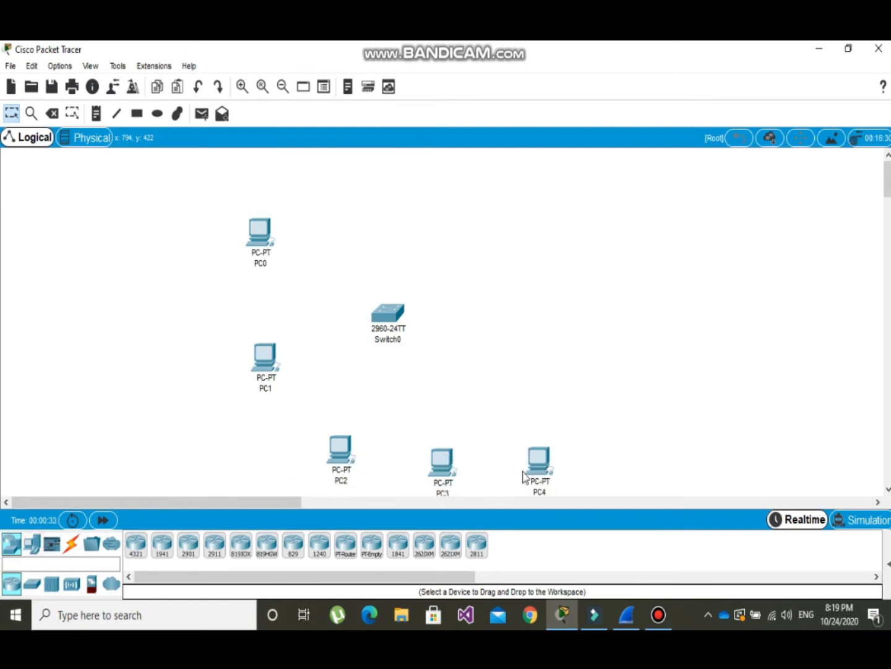
drag(32, 545, 274, 326)
drag(361, 203, 360, 203)
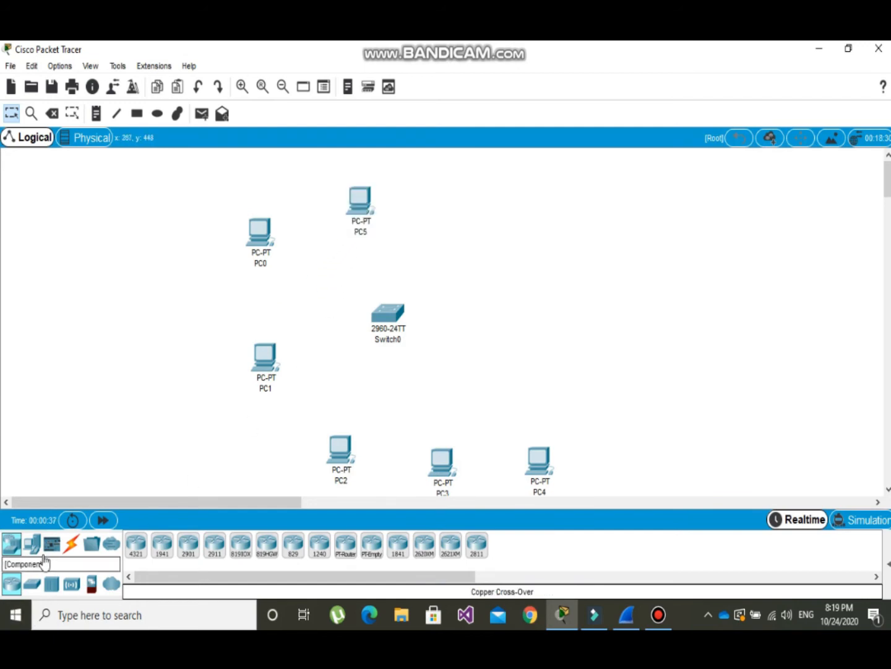
Add four more PCs around the switch: one to its upper right, one right, one lower right, and one between PC0 and PC1.
drag(36, 548, 459, 218)
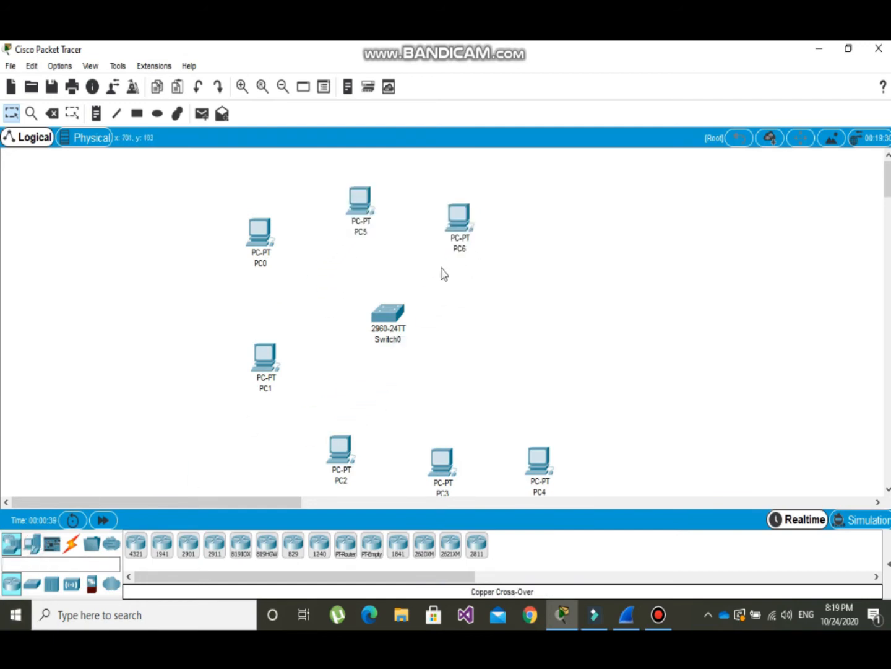
drag(32, 545, 528, 287)
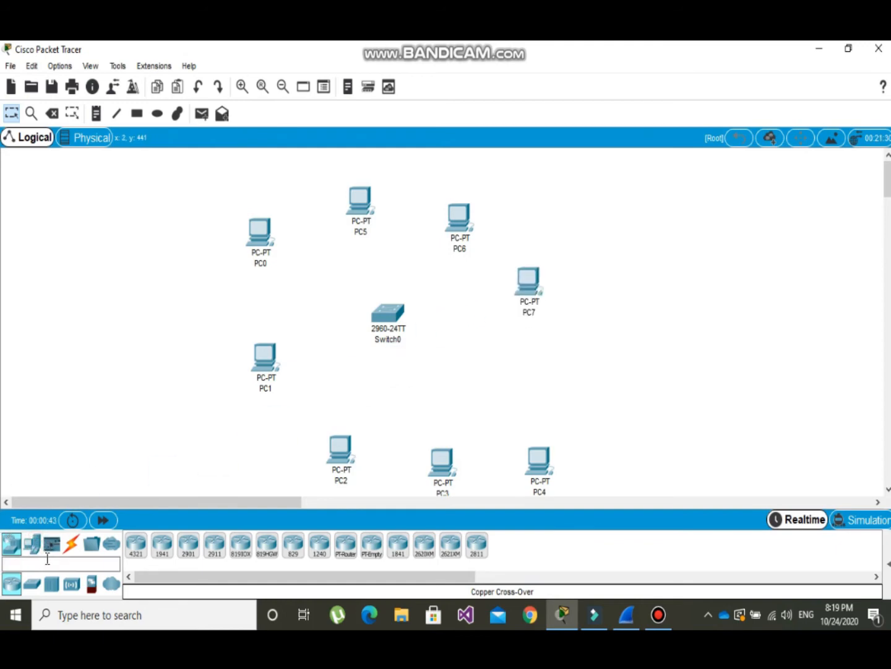
drag(37, 549, 574, 396)
drag(36, 549, 281, 303)
mouse_move(447, 457)
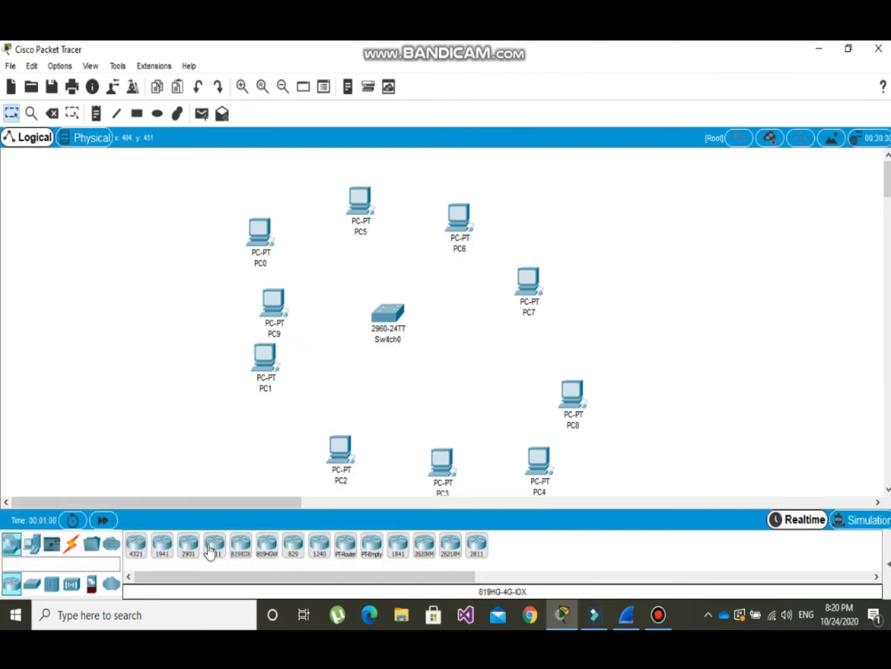
Connect PC0's FastEthernet0 to the switch's FastEthernet0/1 with a copper straight-through cable.
click(72, 546)
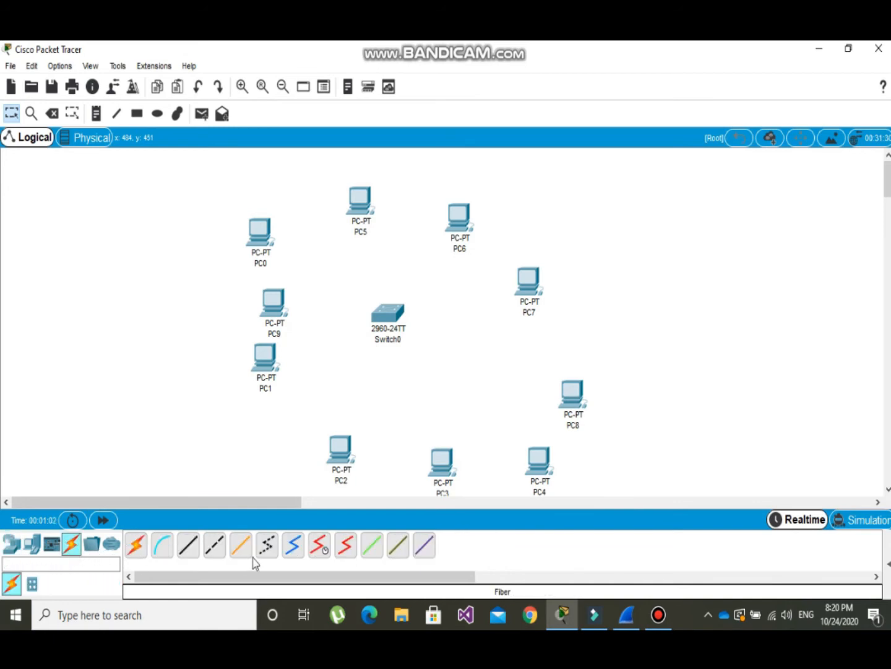
click(192, 555)
click(257, 239)
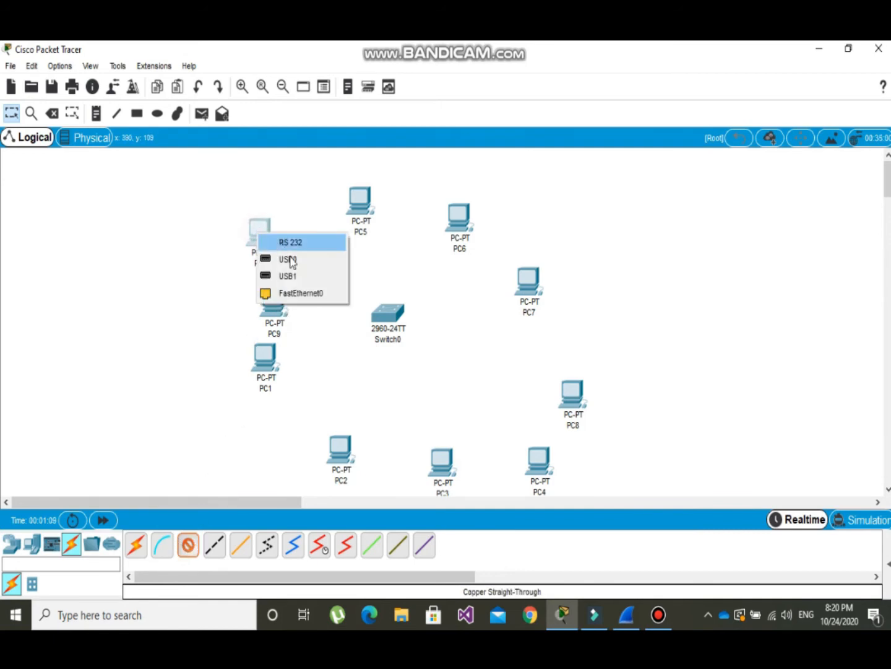
click(288, 296)
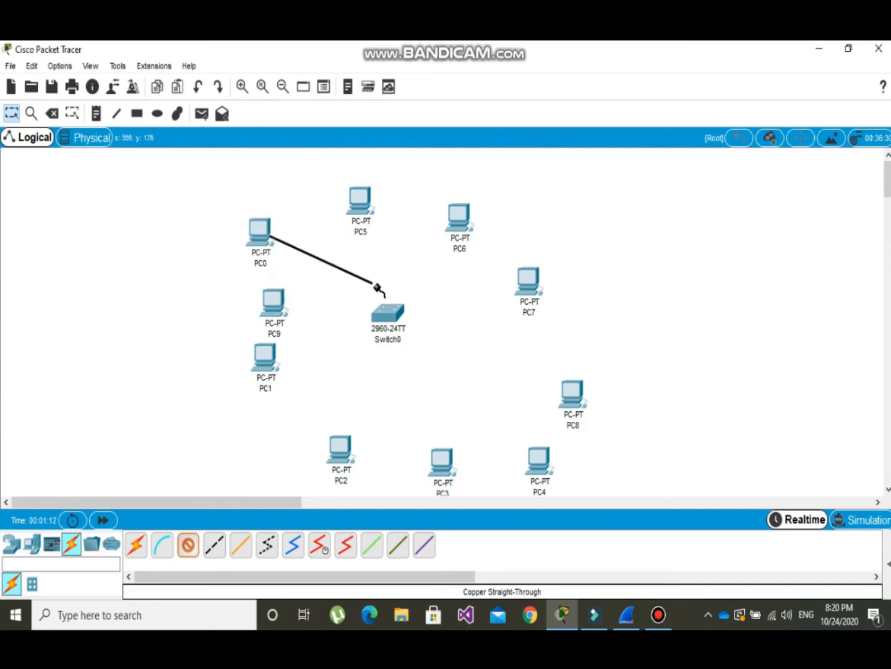
click(379, 311)
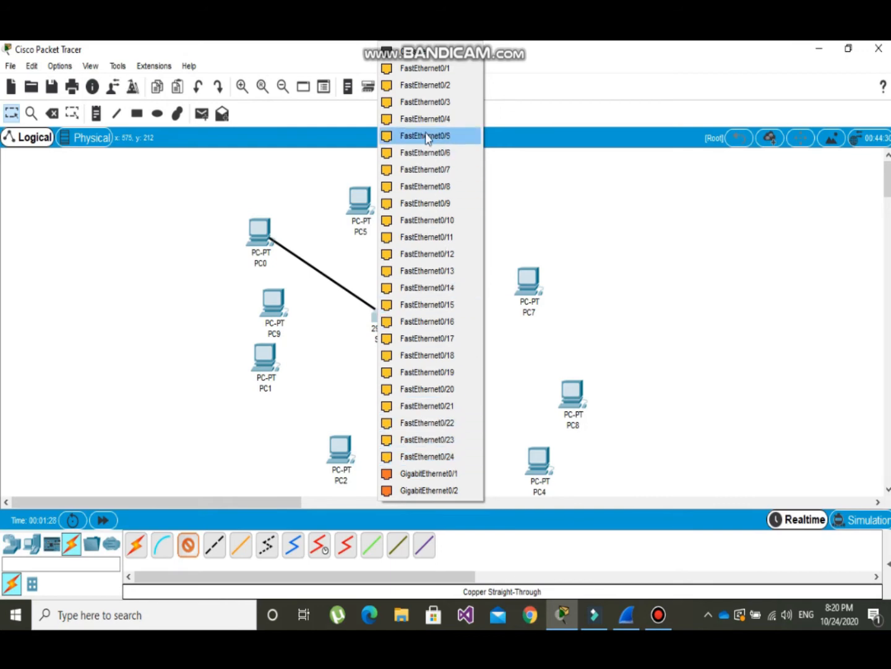
click(427, 70)
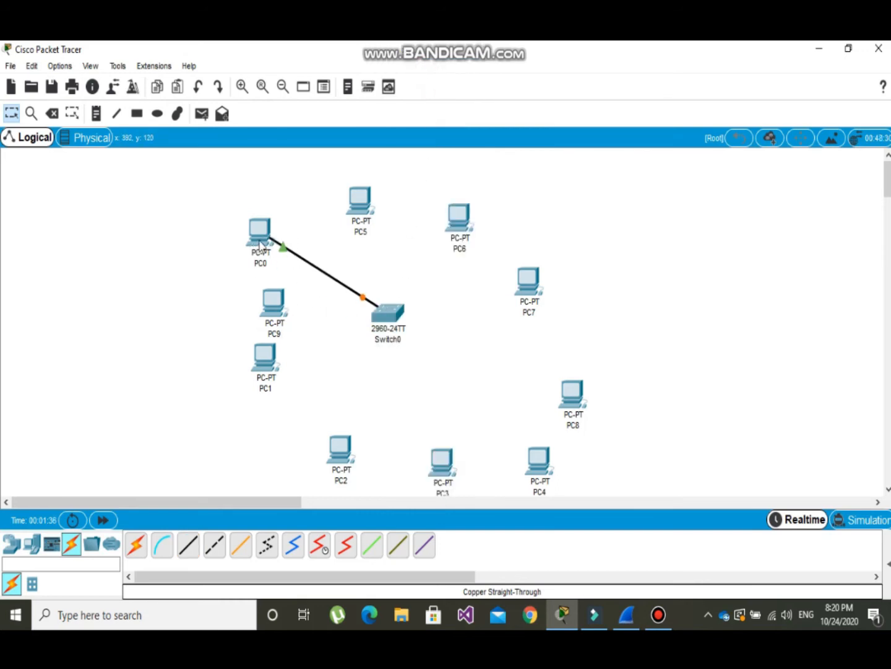
Connect PC9's FastEthernet0 to the switch's FastEthernet0/2 with a copper straight-through cable.
click(186, 549)
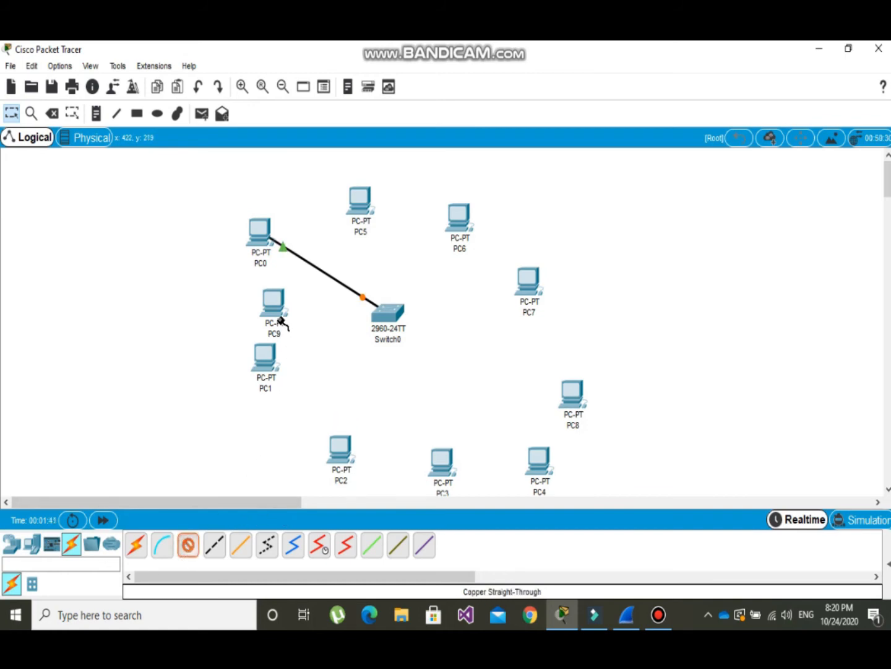
click(273, 298)
click(315, 356)
click(384, 313)
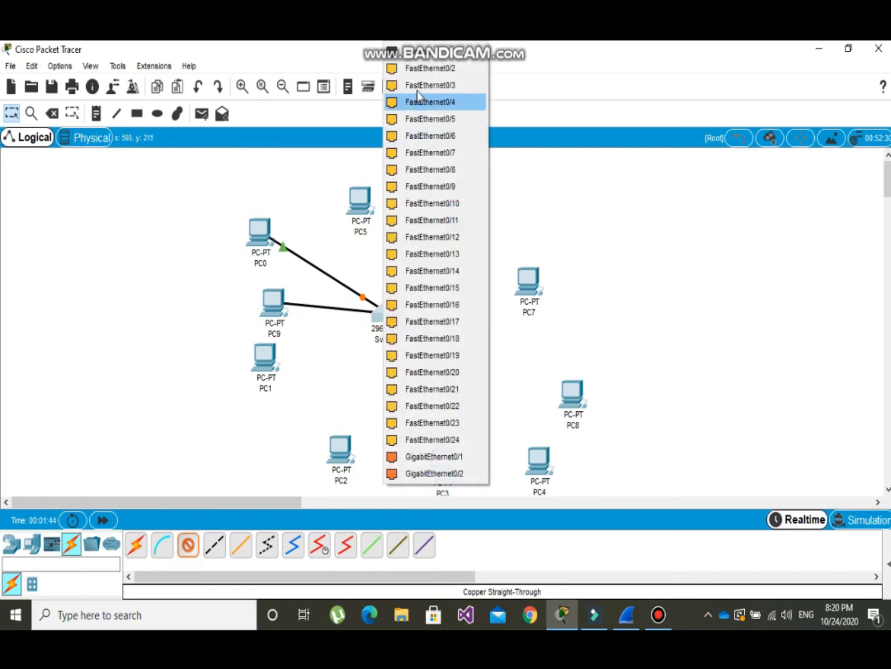
click(427, 68)
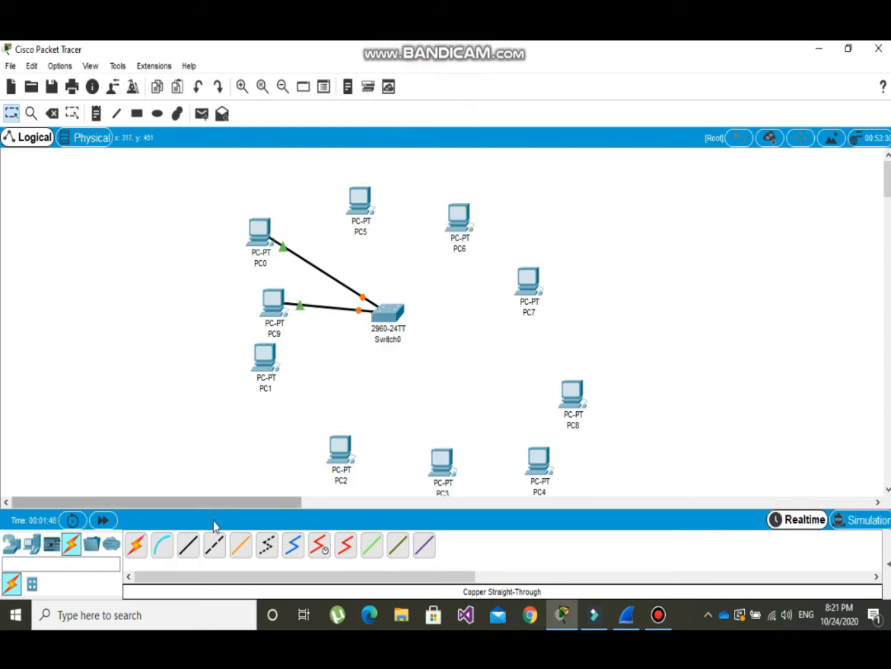
Connect PC1's FastEthernet0 to a free switch port with a copper straight-through cable.
click(188, 545)
click(269, 360)
click(317, 417)
click(384, 311)
click(426, 70)
Connect PC2's FastEthernet0 to a free switch port with a copper straight-through cable.
click(333, 448)
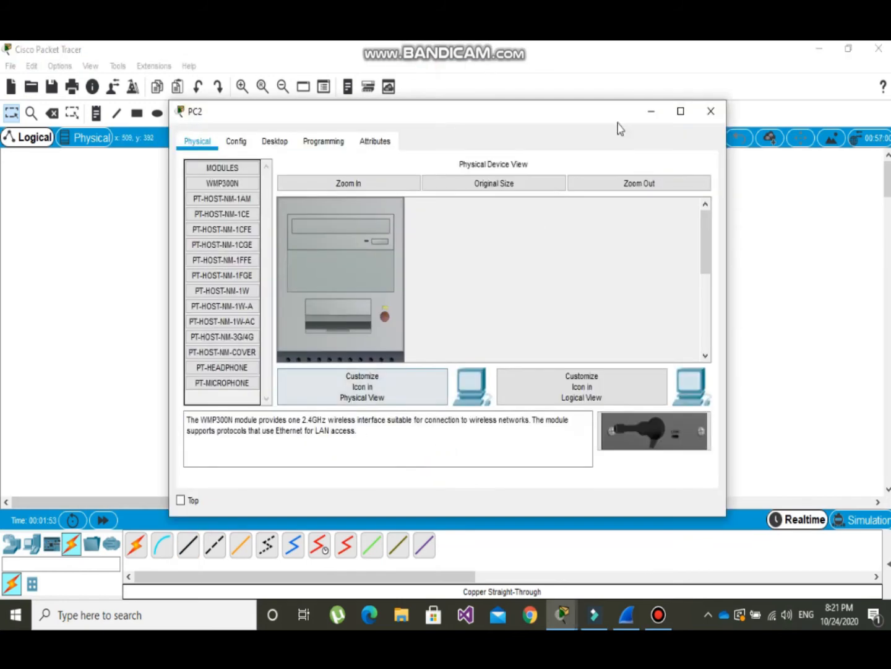
click(711, 111)
click(188, 544)
click(333, 449)
click(377, 524)
click(384, 311)
click(427, 70)
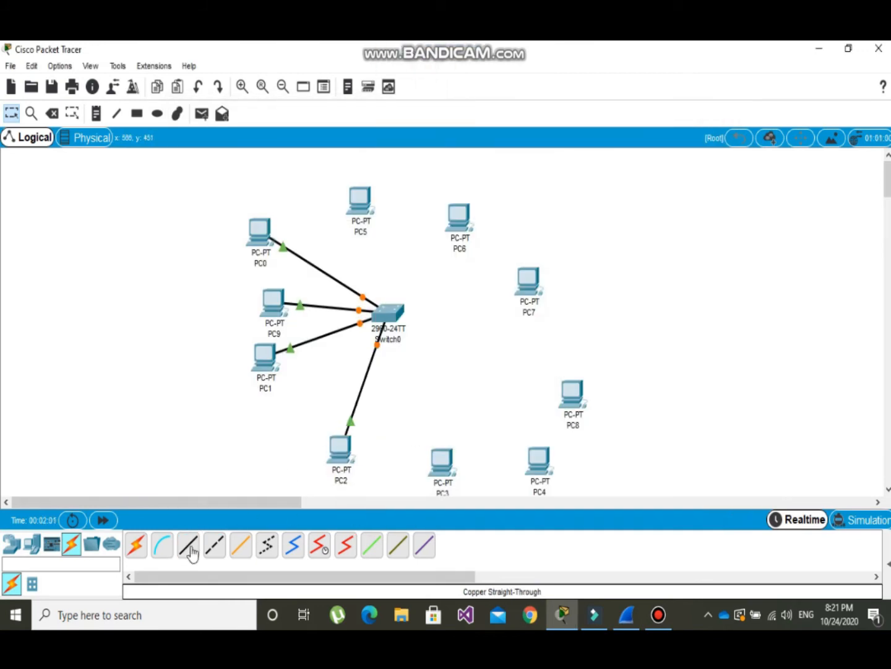
Connect PC3's FastEthernet0 to a free switch port with a copper straight-through cable.
click(188, 545)
click(442, 461)
click(486, 530)
click(395, 314)
click(437, 170)
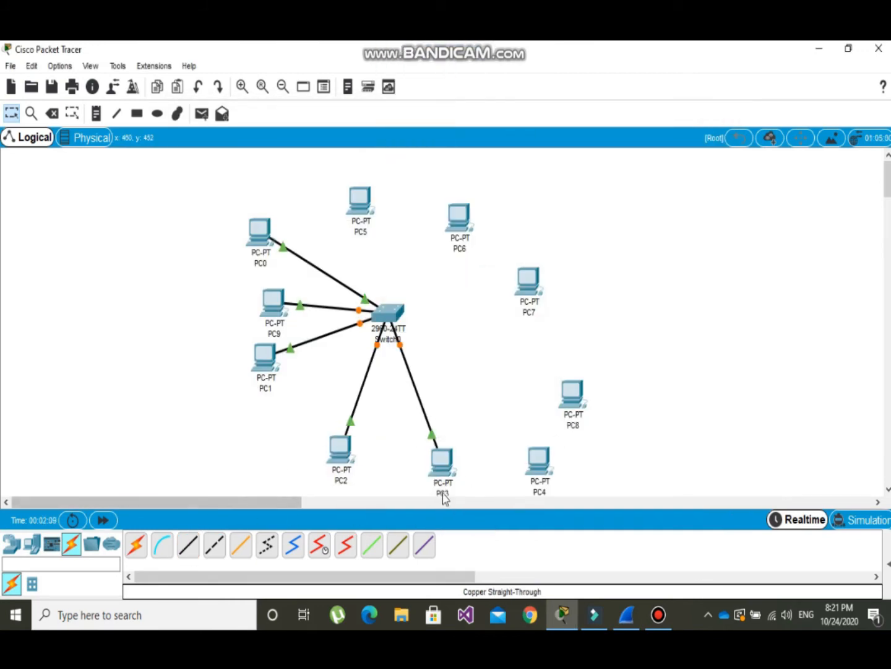
Connect PC4's FastEthernet0 to a free switch port with a copper straight-through cable.
click(188, 544)
click(537, 460)
click(564, 508)
click(386, 312)
click(452, 86)
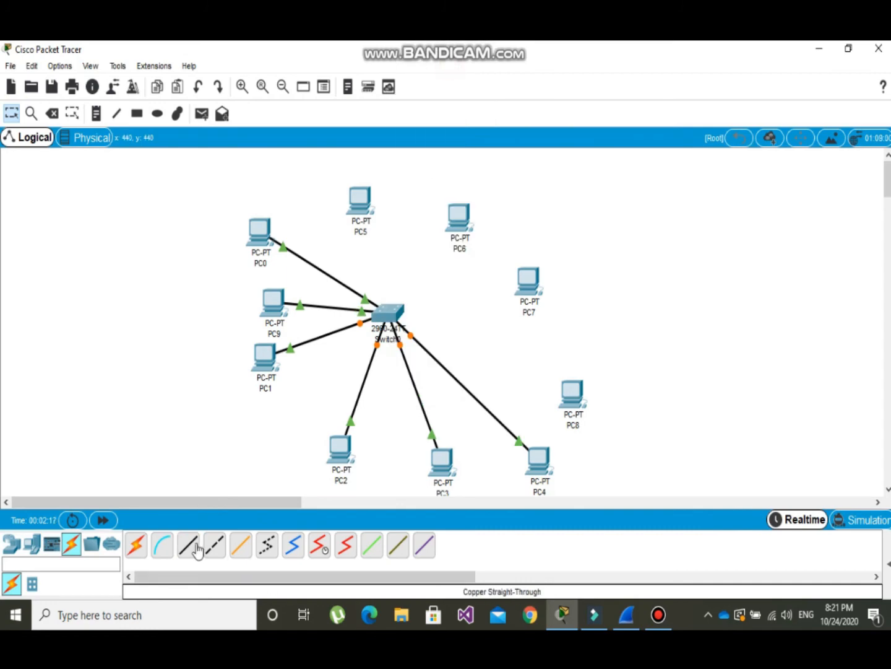
Connect PC8's FastEthernet0 to a free switch port with a copper straight-through cable.
click(188, 545)
click(572, 396)
click(607, 455)
click(388, 313)
click(428, 133)
Connect PC7's FastEthernet0 to the switch's FastEthernet0/9 with a copper straight-through cable.
click(188, 545)
click(528, 282)
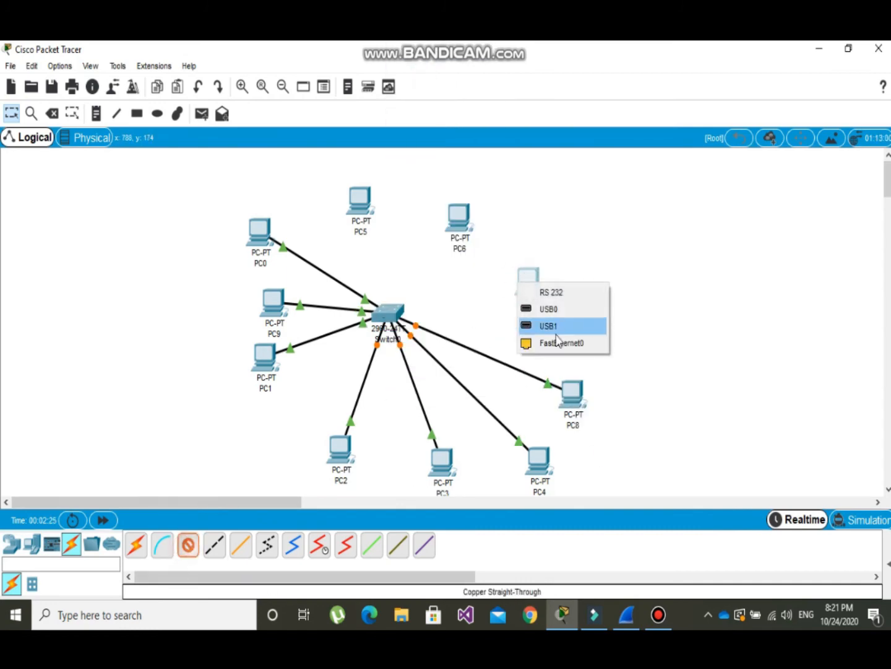
click(560, 343)
click(398, 314)
click(437, 145)
Connect PC6's FastEthernet0 to a free switch port with a copper straight-through cable.
click(187, 544)
click(464, 224)
click(504, 286)
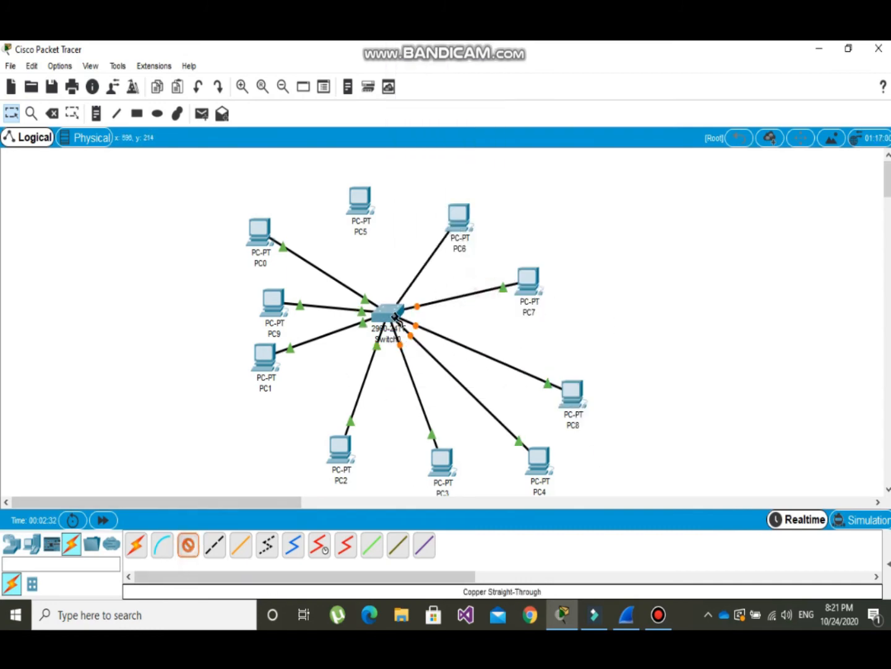
click(394, 315)
click(420, 158)
Connect PC5's FastEthernet0 to a free switch port with a copper straight-through cable.
click(189, 544)
click(361, 211)
click(397, 271)
click(383, 312)
click(440, 333)
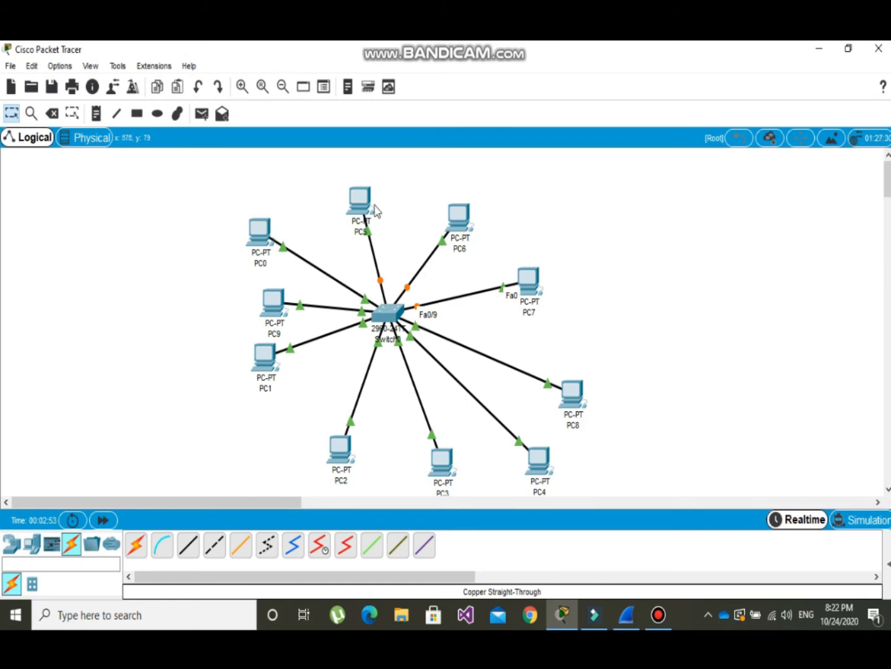
Give PC5 the static IP address 192.168.1.1 with subnet mask 255.255.255.0, and close its window.
mouse_move(363, 206)
click(361, 205)
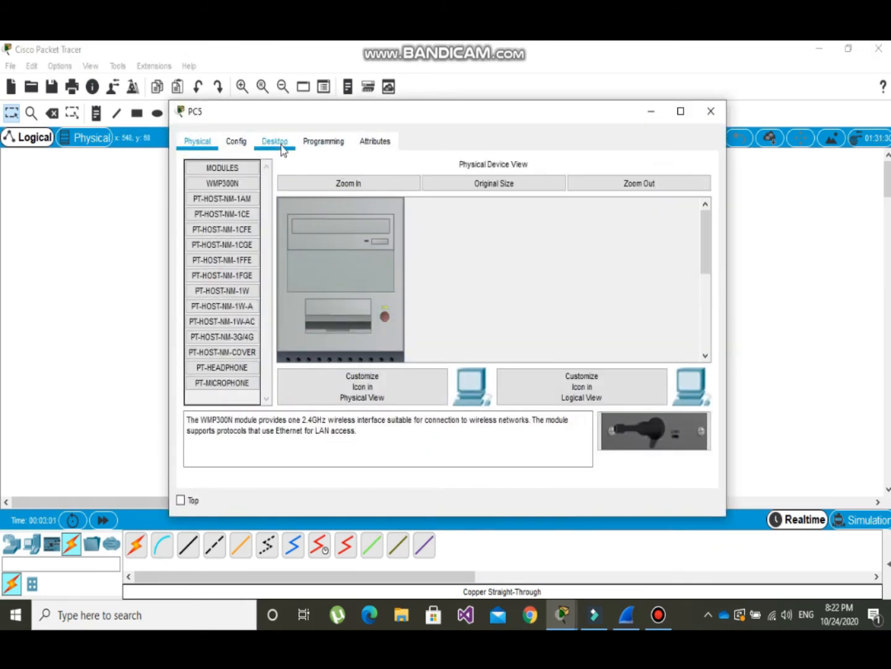
click(277, 144)
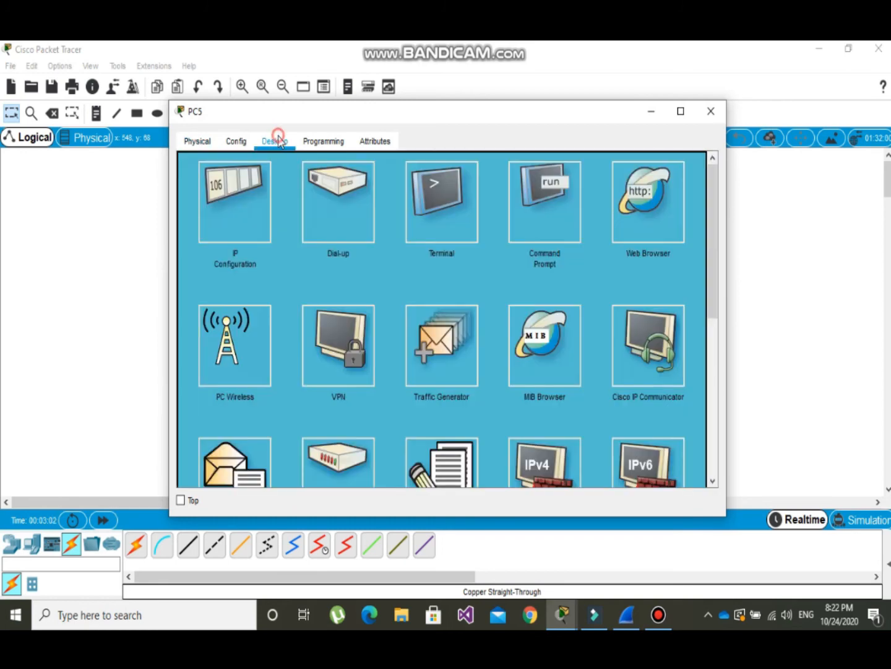
click(235, 212)
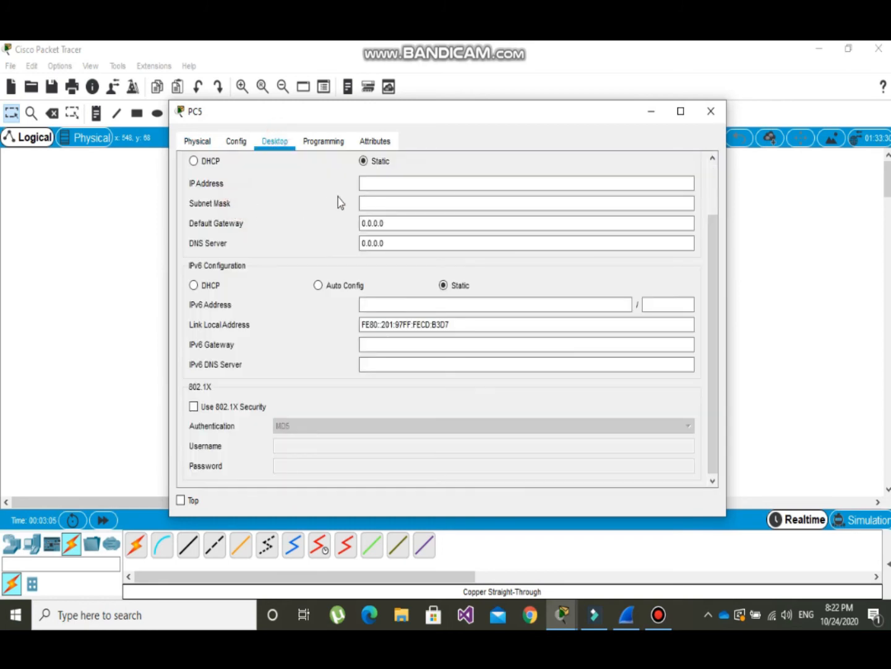
click(397, 184)
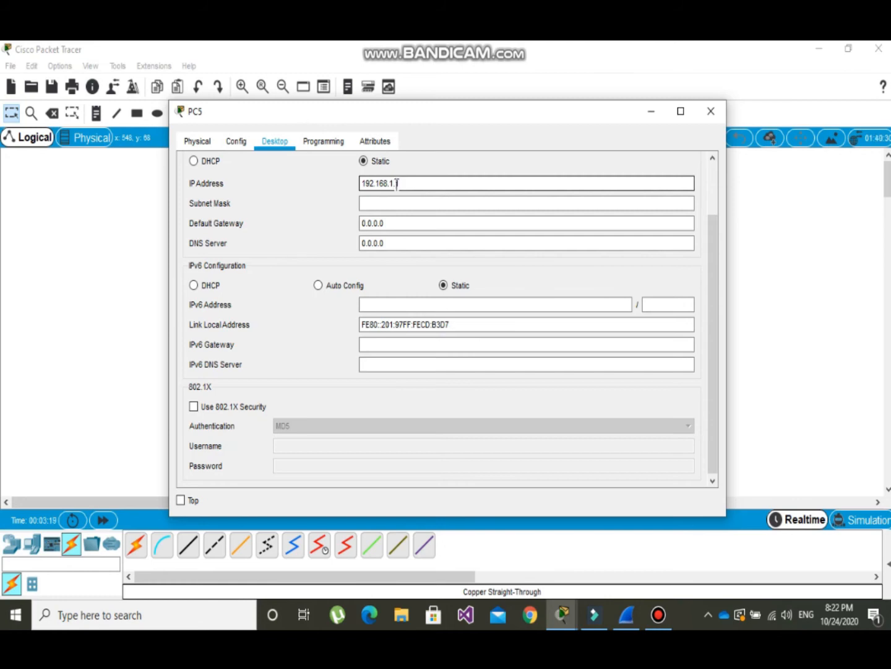
key(Return)
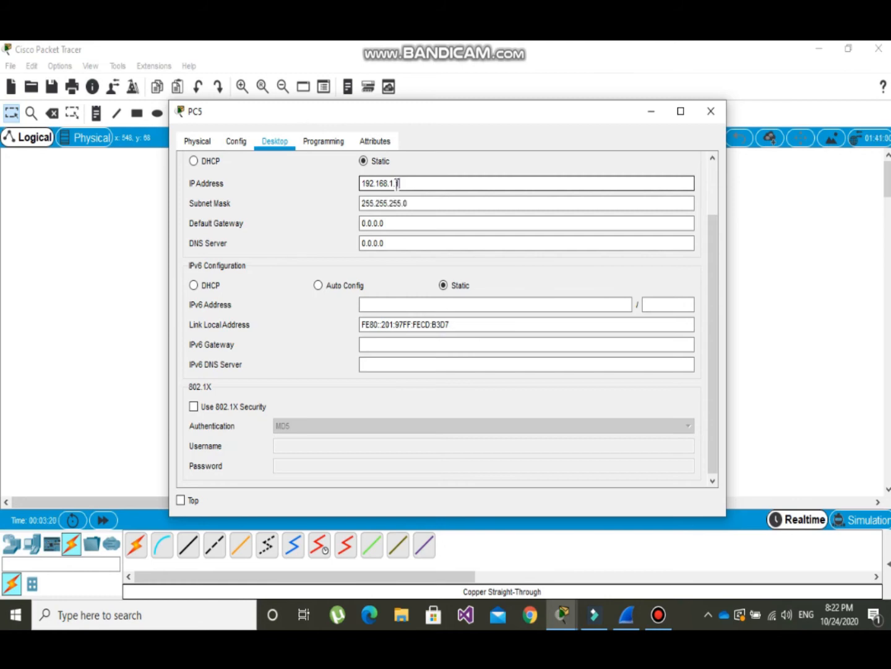
click(710, 112)
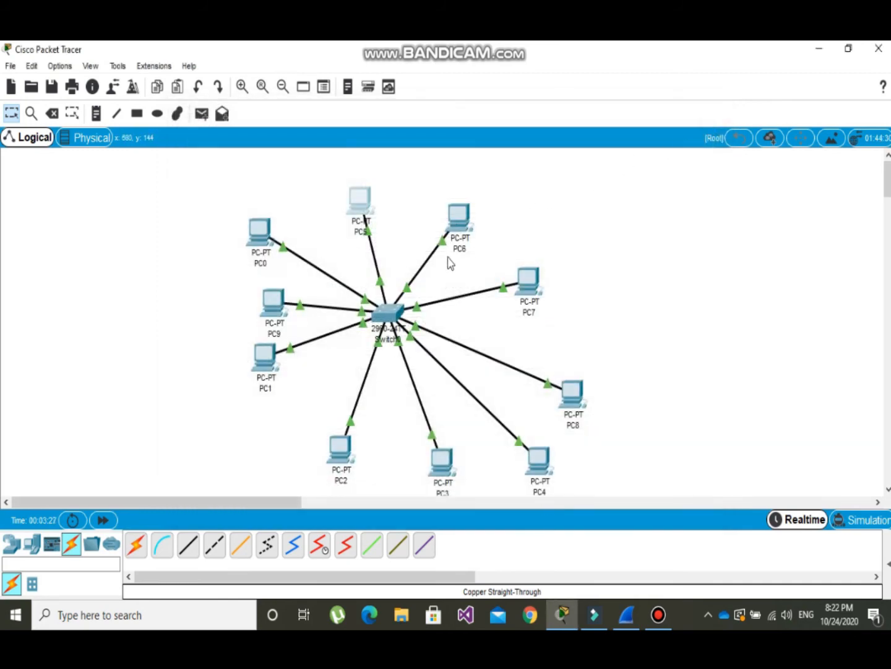
Give PC6 the static IP address 192.168.1.2 with subnet mask 255.255.255.0, and close its window.
click(461, 218)
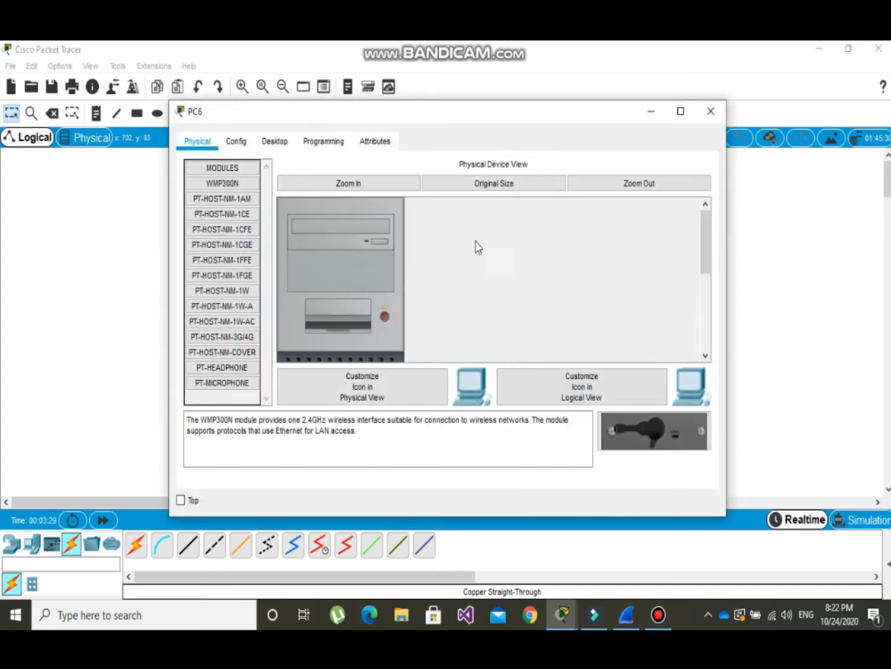
click(276, 141)
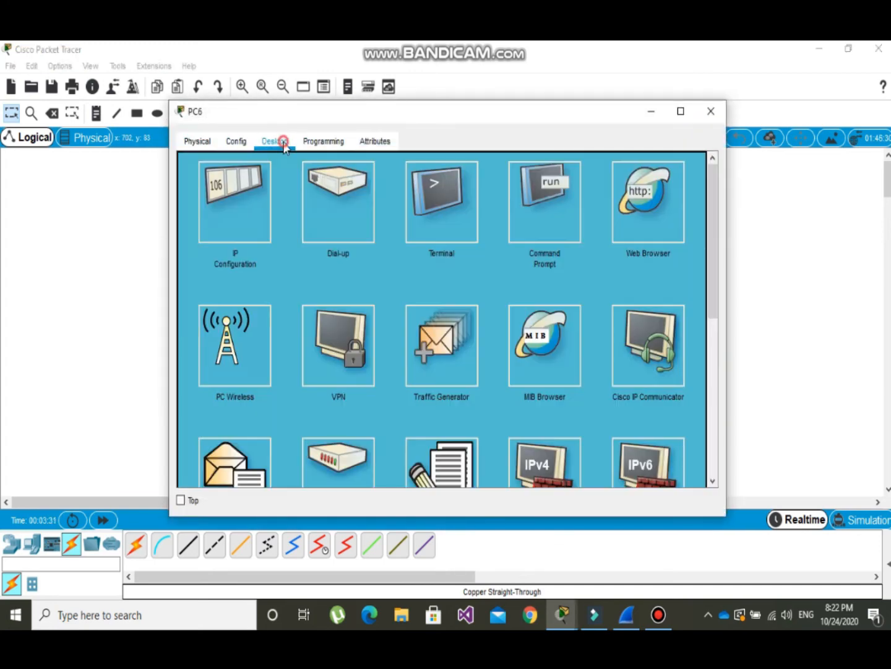
click(251, 201)
click(387, 182)
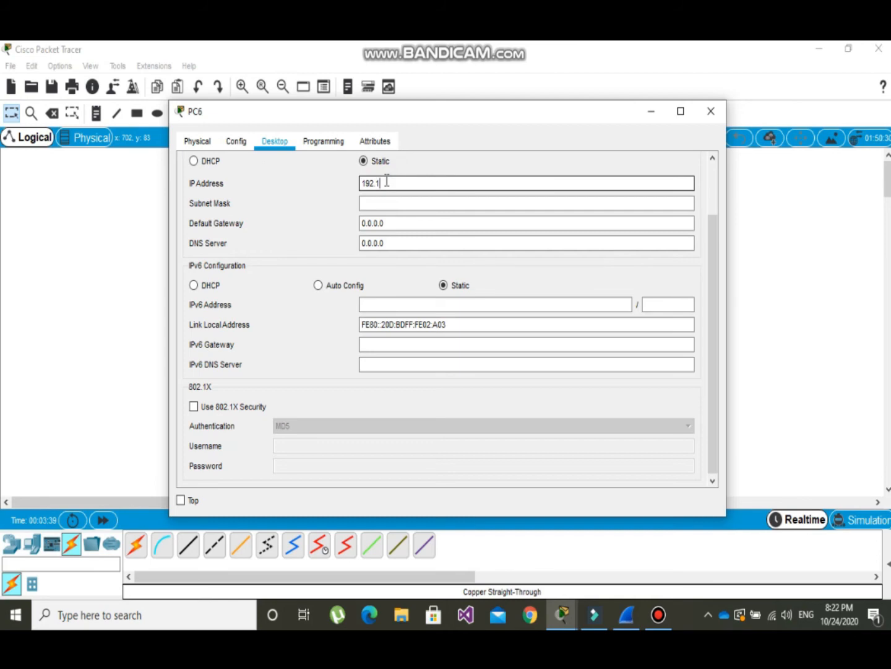
text(192.168.1.2)
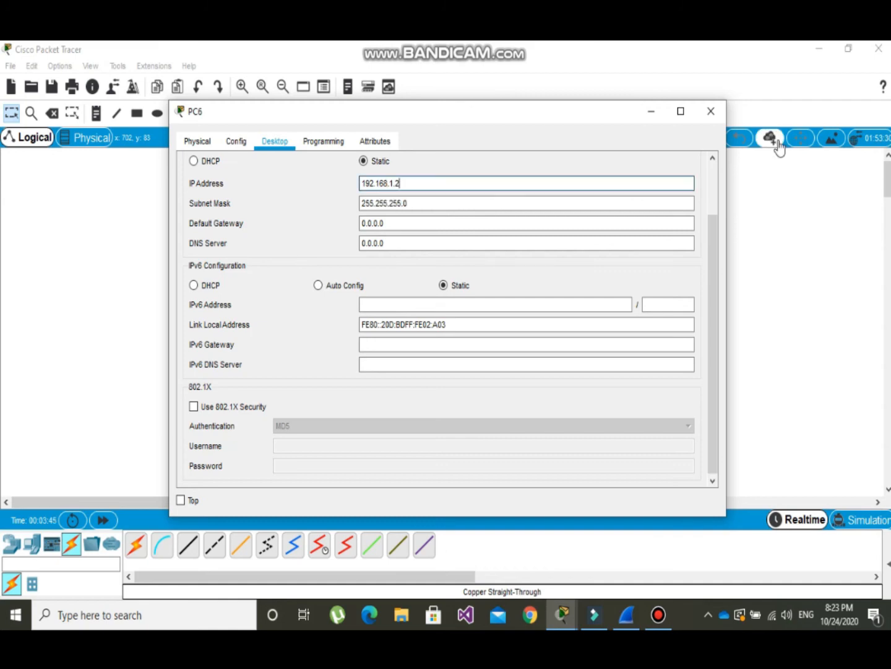
click(711, 115)
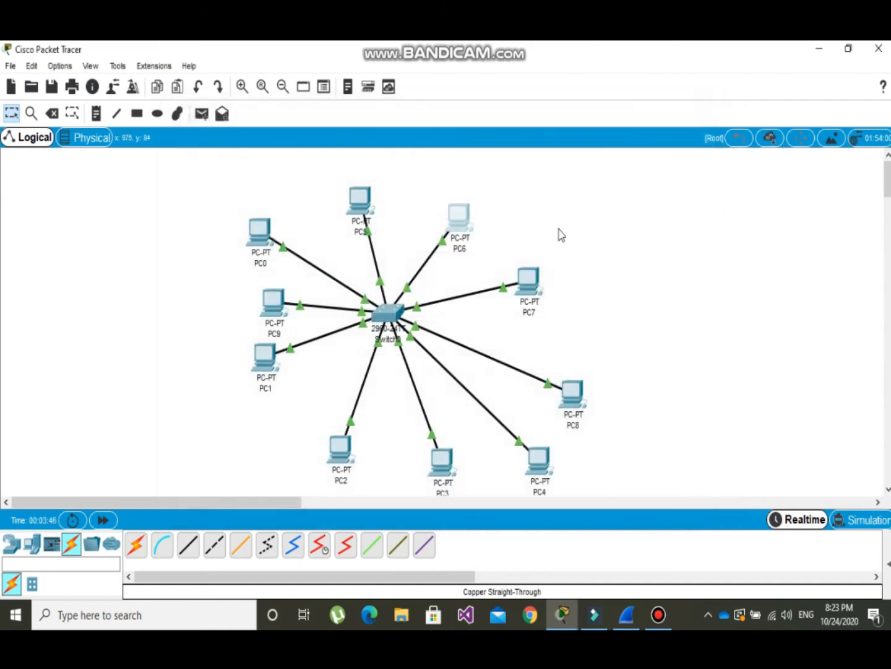
Give PC7 the static IP address 192.168.1.3 in its IP Configuration, and close its window.
click(527, 288)
click(265, 144)
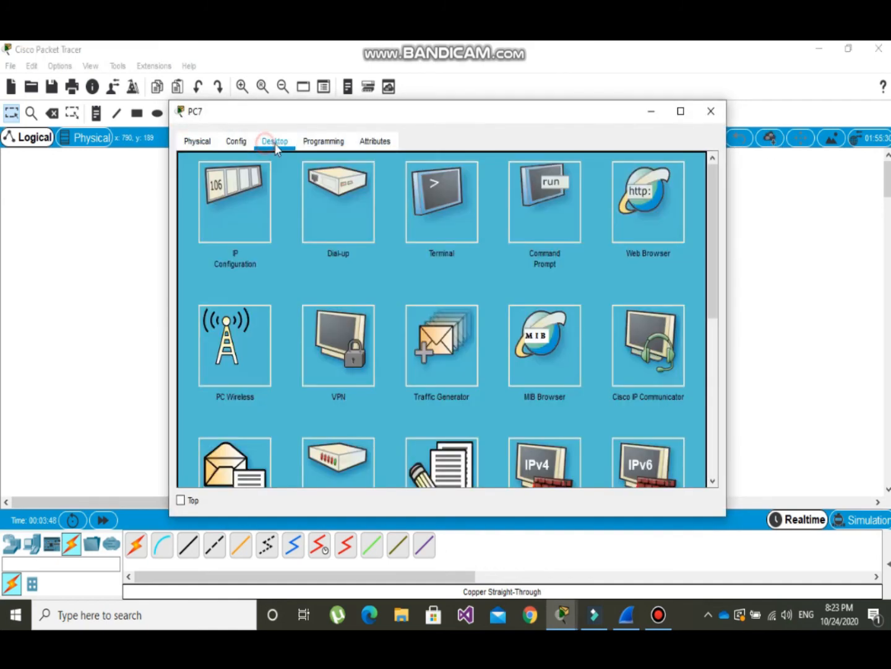
click(260, 205)
click(367, 183)
text(16)
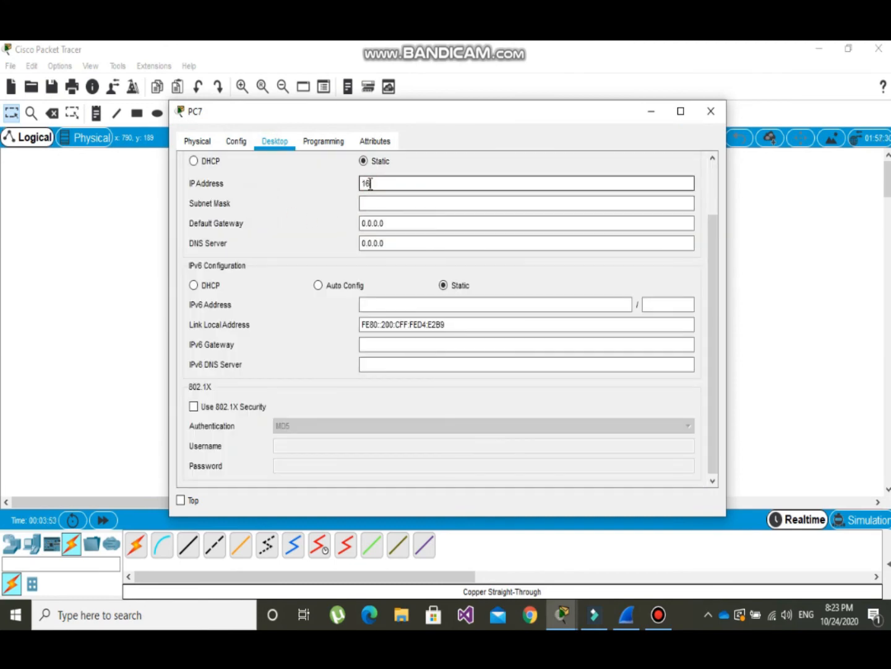
text(8.168.1.3)
key(Return)
click(708, 117)
Give PC8 the static IP address 192.168.1.4 in its IP Configuration, and close its window.
click(572, 395)
click(273, 142)
click(246, 218)
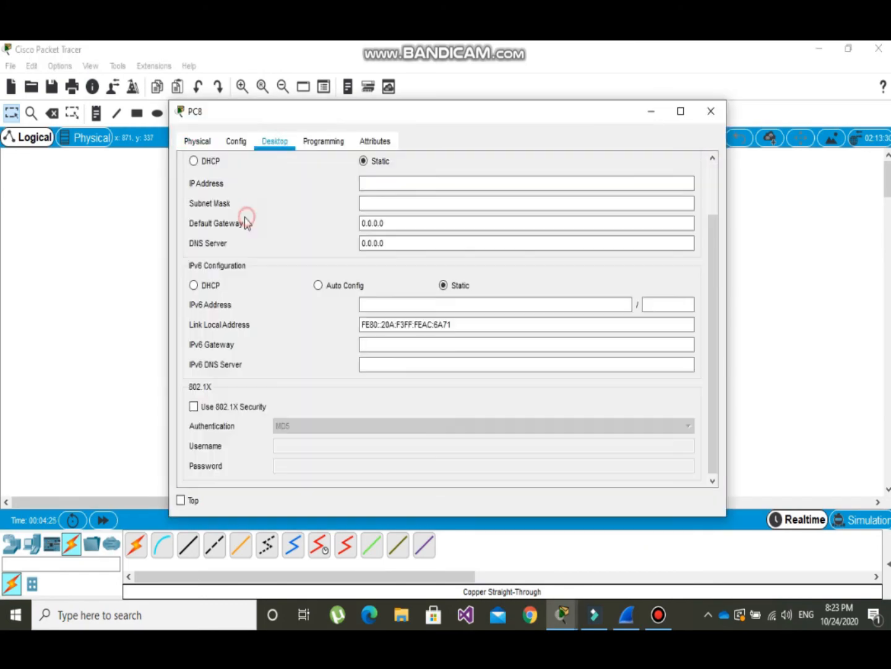
click(381, 184)
text(192.168.1.4)
click(710, 114)
Give PC4 the static IP address 192.168.1.5 with subnet mask 255.255.255.0, and close its window.
click(544, 463)
click(275, 143)
click(247, 218)
click(371, 183)
text(192.168.1.5)
key(Return)
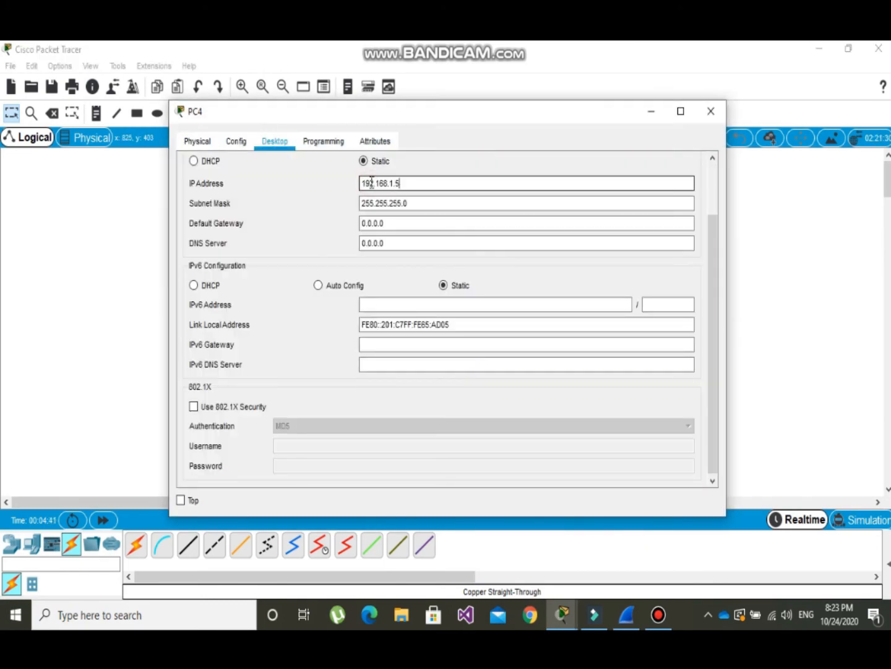
click(711, 112)
Give PC3 the static IP address 192.168.1.6 in its IP Configuration, and close its window.
click(444, 465)
text(192.168.1.6)
key(Return)
click(711, 112)
Give PC2 the static IP address 192.168.1.7 in its IP Configuration, and close its window.
click(274, 143)
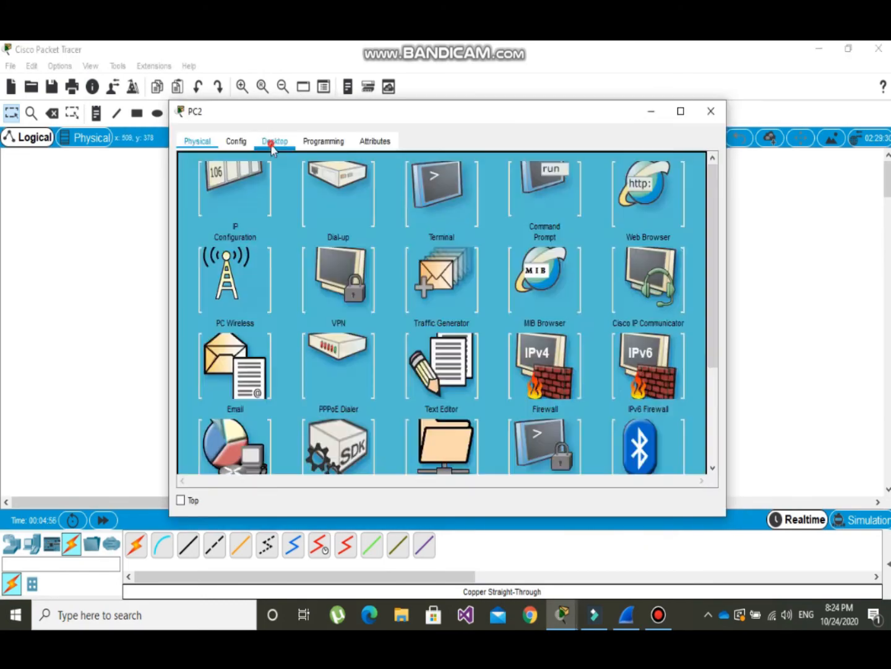
click(247, 218)
click(379, 180)
text(192.168.1.7)
key(Return)
click(710, 112)
Give PC1 the static IP address 192.168.1.8 in its IP Configuration, and close its window.
click(265, 358)
click(275, 143)
click(247, 217)
click(373, 182)
text(192.168.1.8)
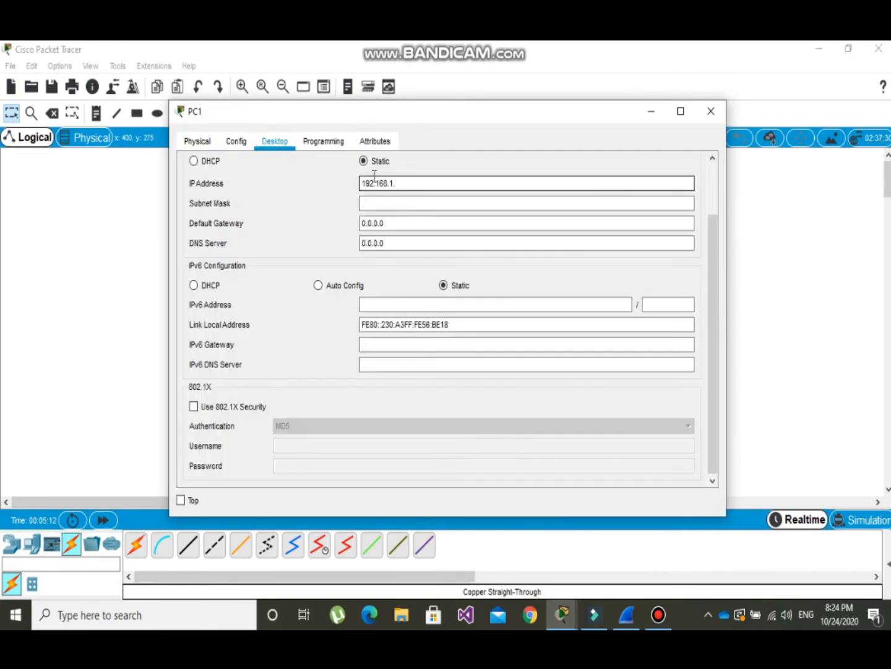
key(Return)
click(711, 112)
Give PC9 the static IP address 192.168.1.9 with subnet mask 255.255.255.0, and close its window.
click(389, 181)
text(192.168.1.9)
key(Return)
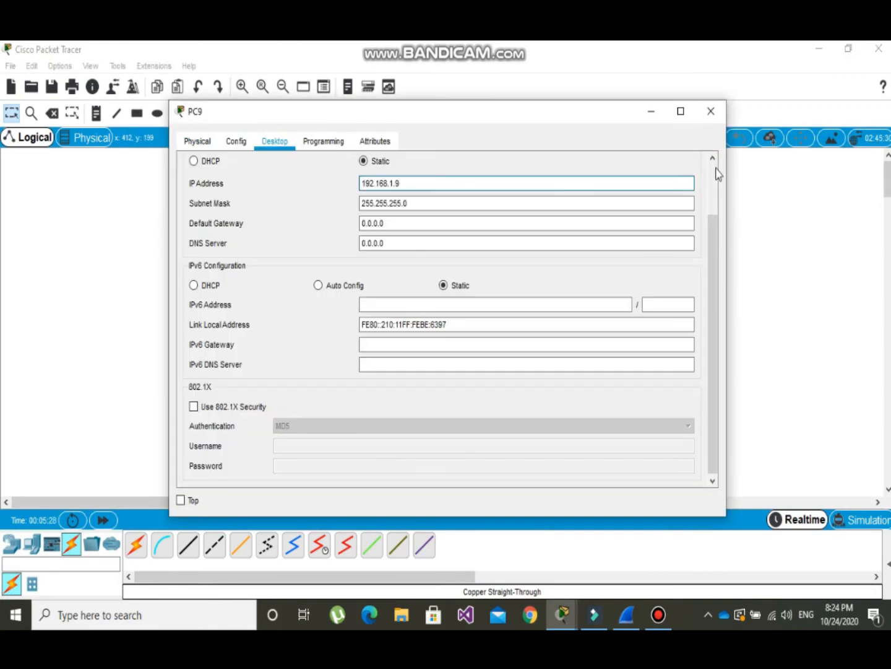
click(710, 112)
Give PC0 the static IP address 192.168.1.10 in its IP Configuration.
click(258, 223)
click(287, 144)
click(247, 219)
click(381, 184)
key(BackSpace)
text(10)
key(Return)
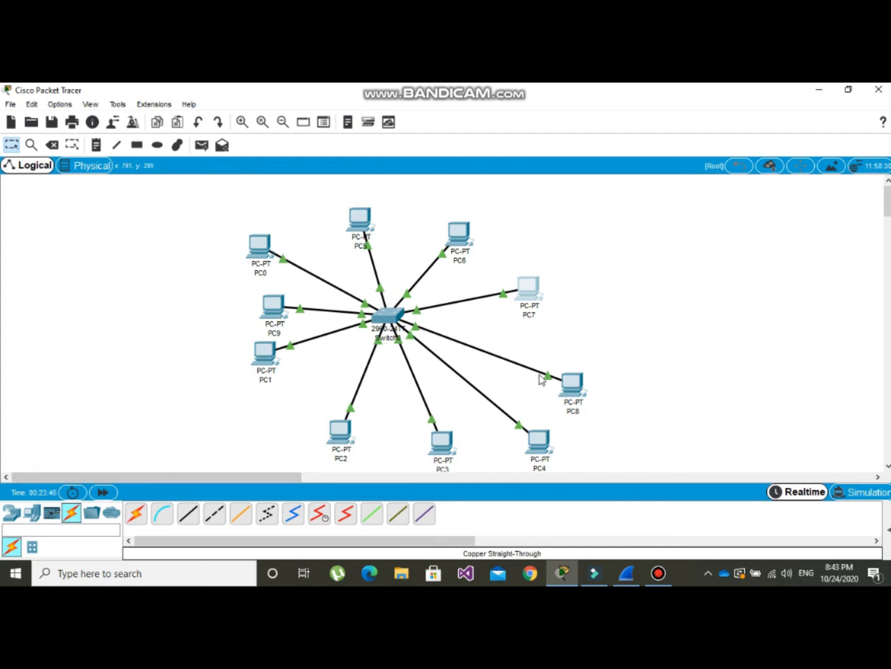
Open PC8's Command Prompt and ping PC1 at 192.168.1.8 to test the connection.
click(575, 387)
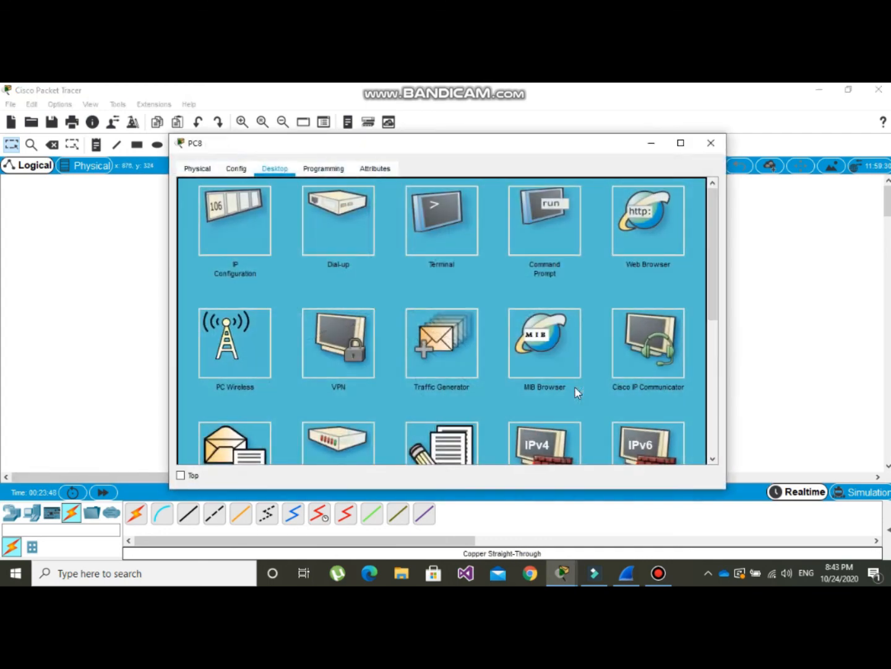
click(548, 239)
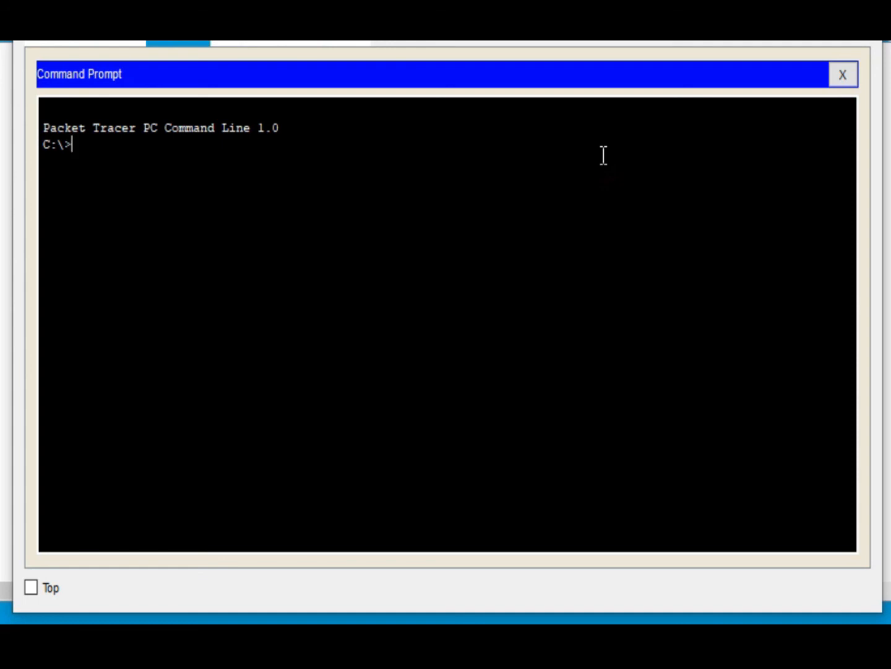
text(ping 192.168)
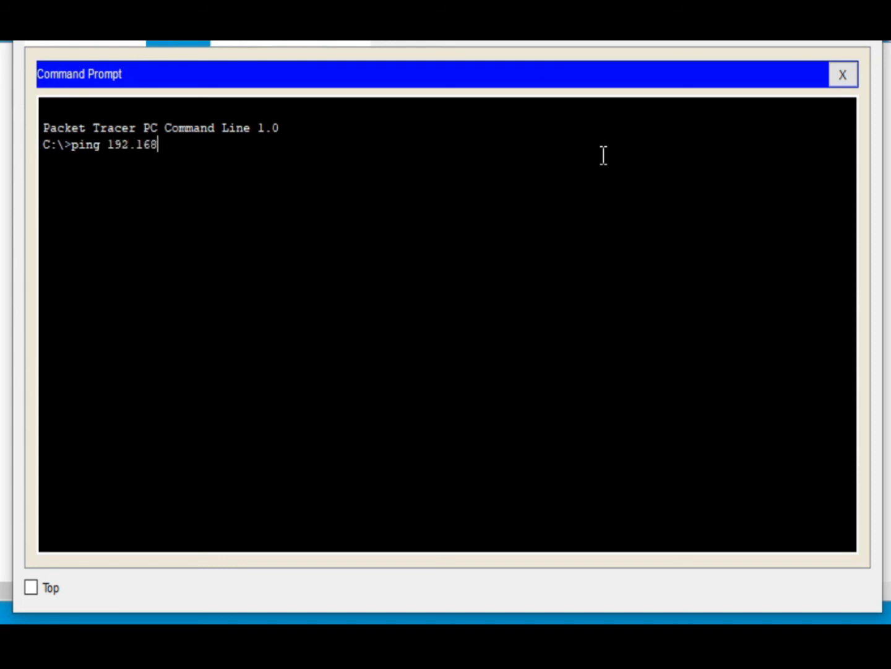
text(.1.8)
key(Return)
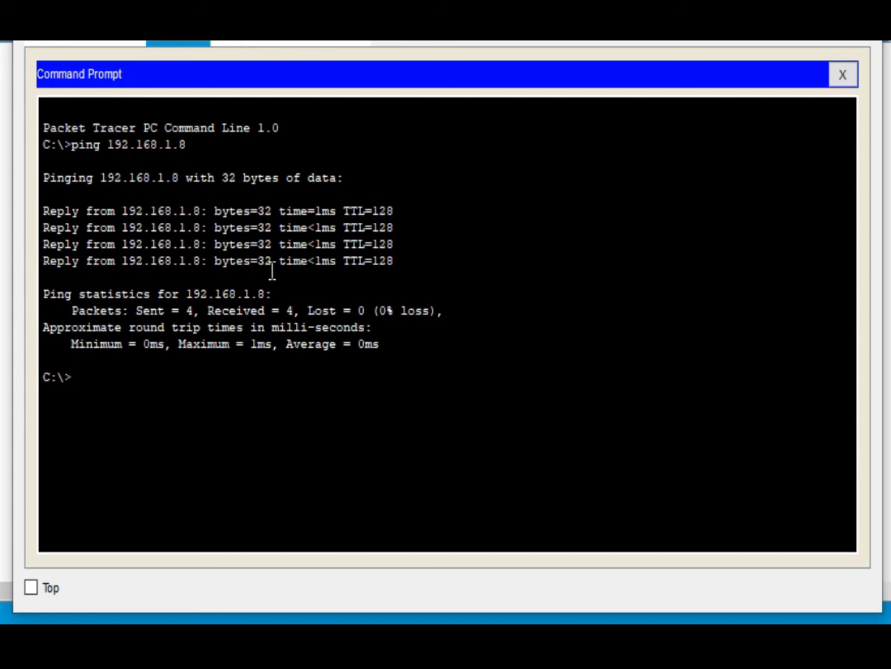
Ping 192.168.1.3 from PC8's Command Prompt to test the connection to that PC.
text(p)
text(ing 192.168.)
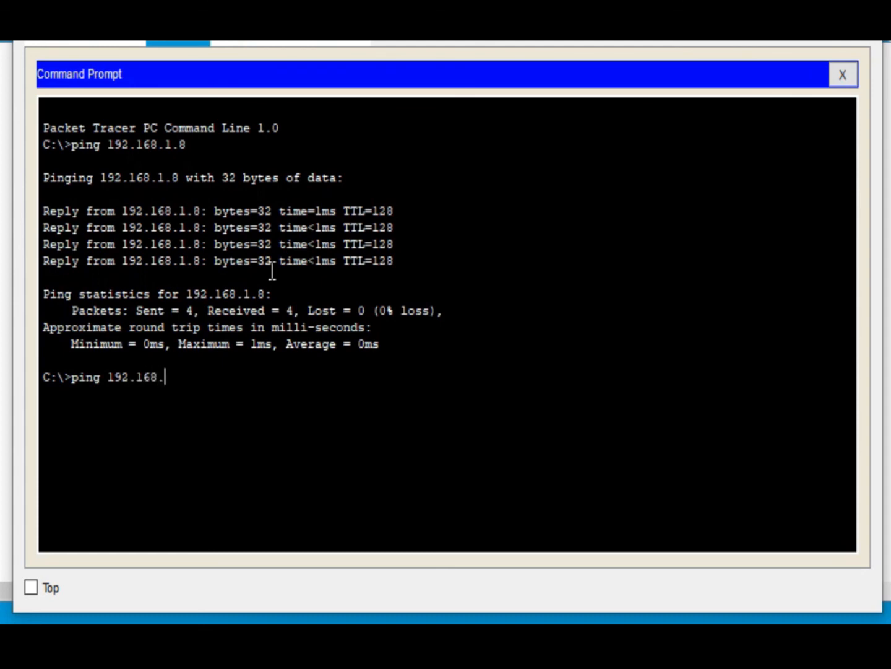
text(1.3)
key(Return)
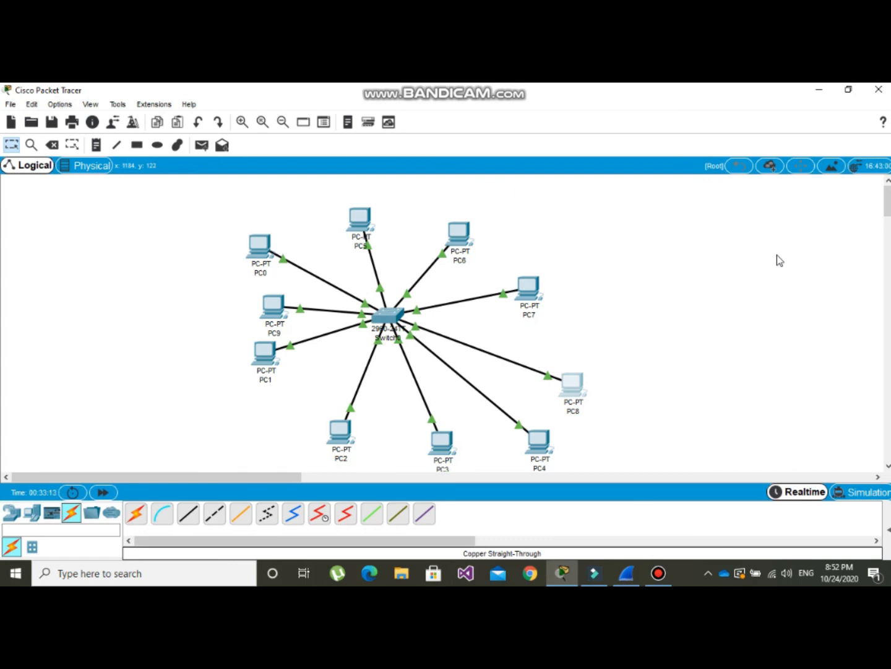
click(658, 572)
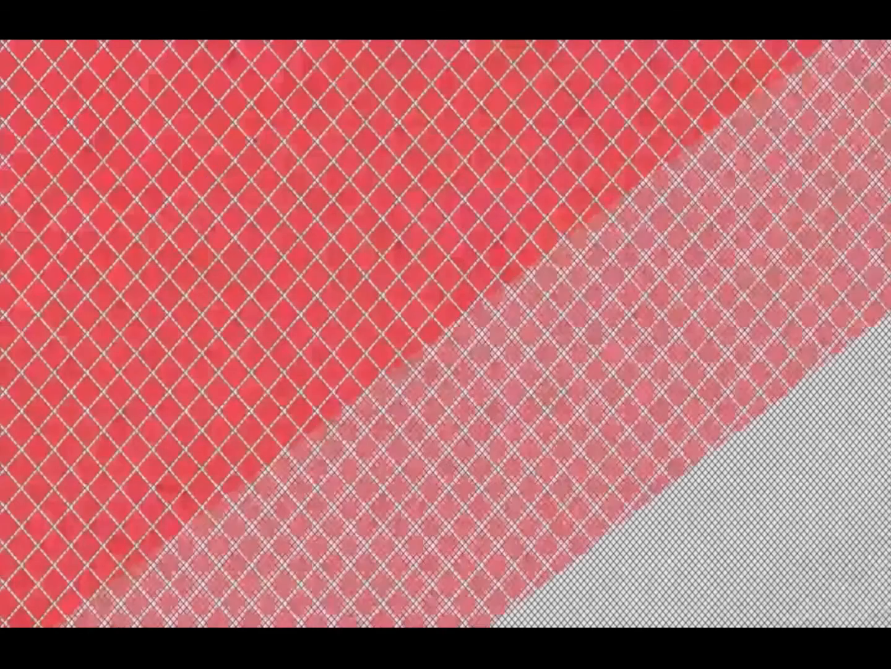